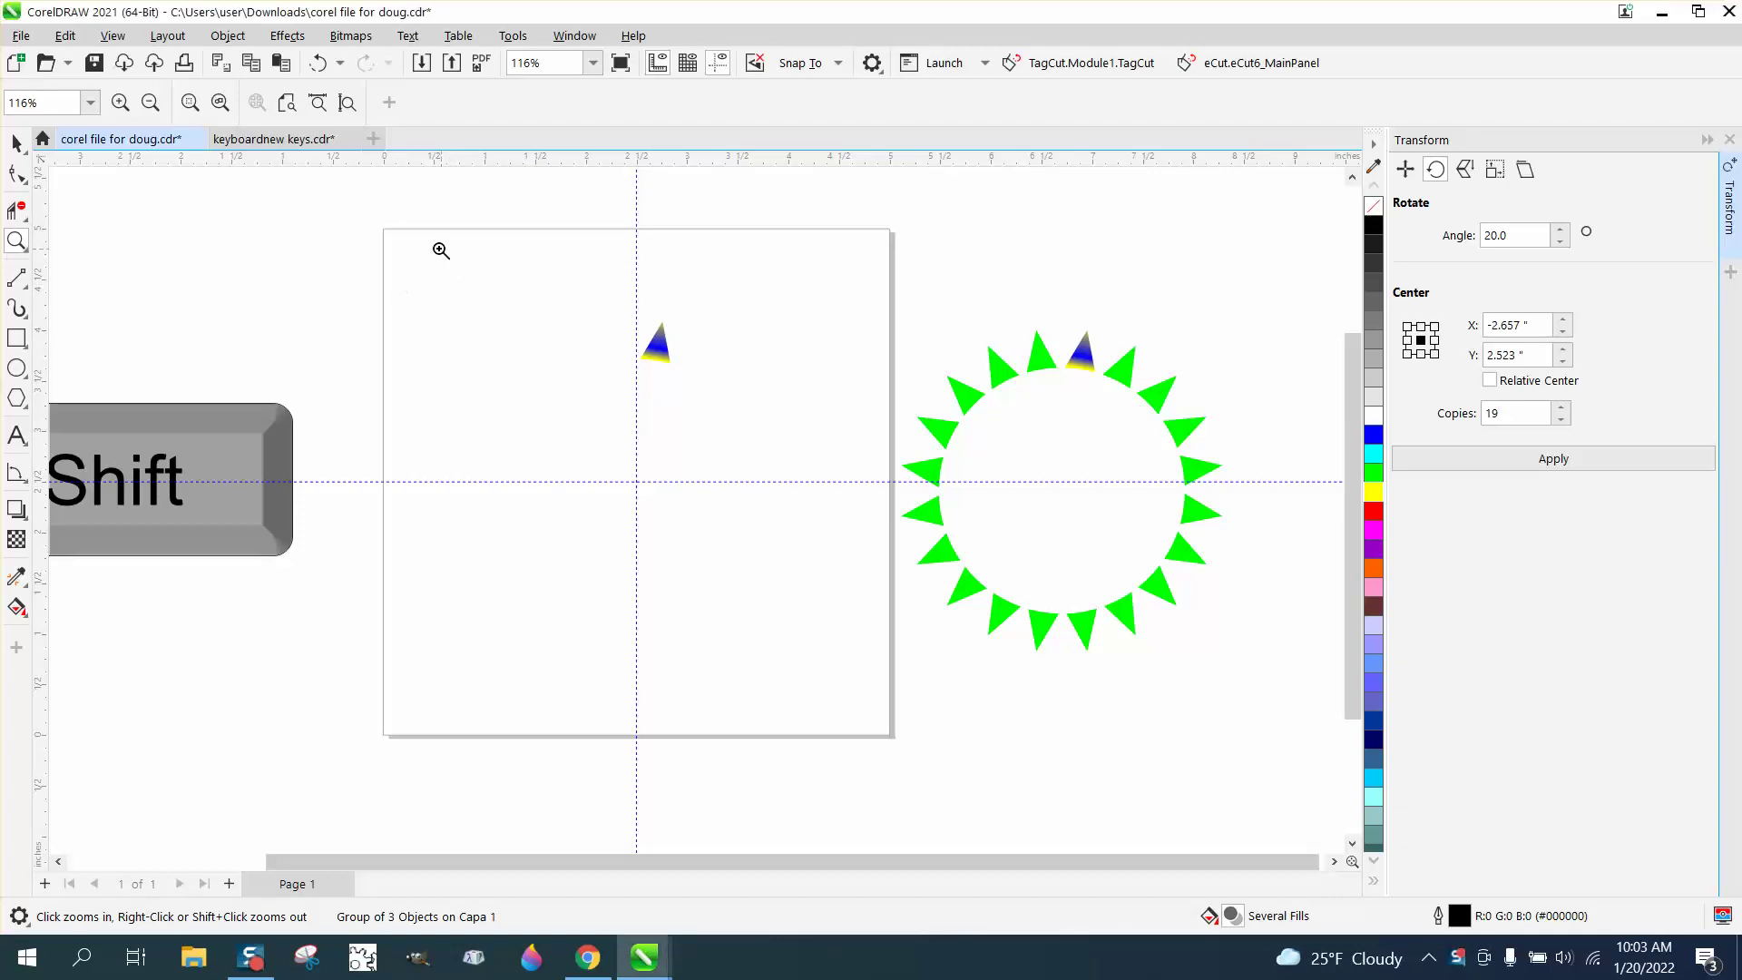
Zoom in on the page and select the small blue-yellow gradient triangle with the Pick tool.
{"action": "left_click_drag", "start_coordinate": [441, 249], "coordinate": [1253, 701]}
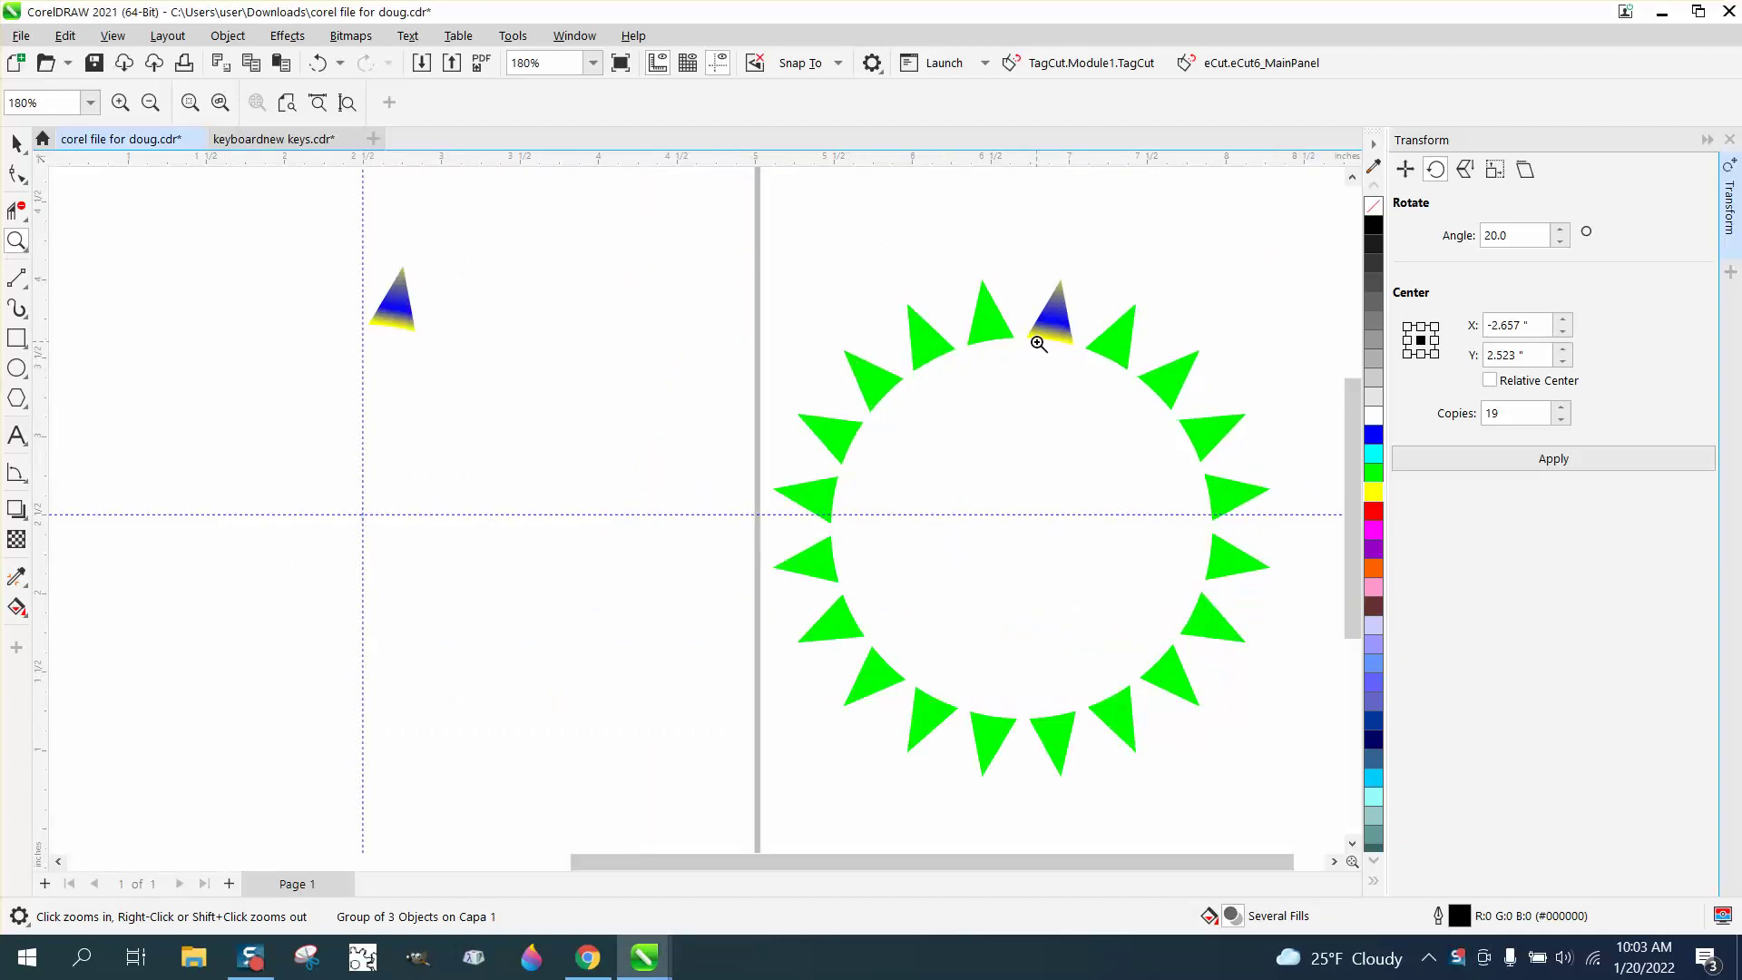
{"action": "scroll", "coordinate": [1039, 342], "scroll_direction": "down", "scroll_amount": 2}
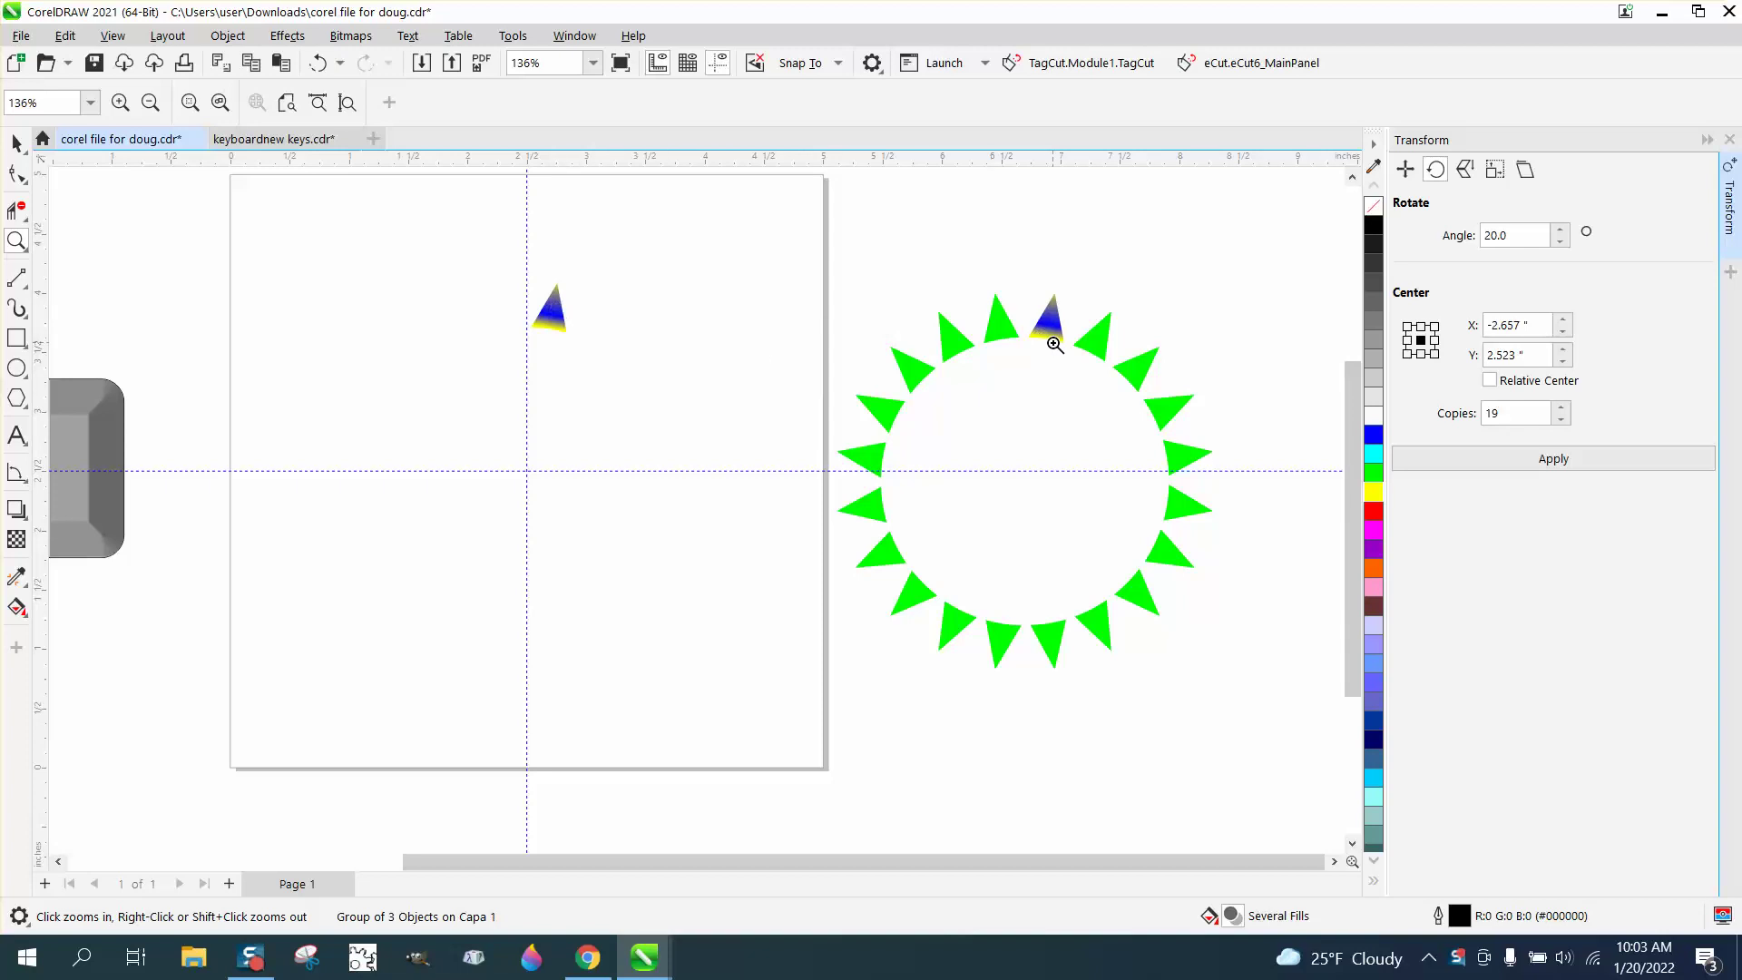
{"action": "left_click", "coordinate": [19, 610]}
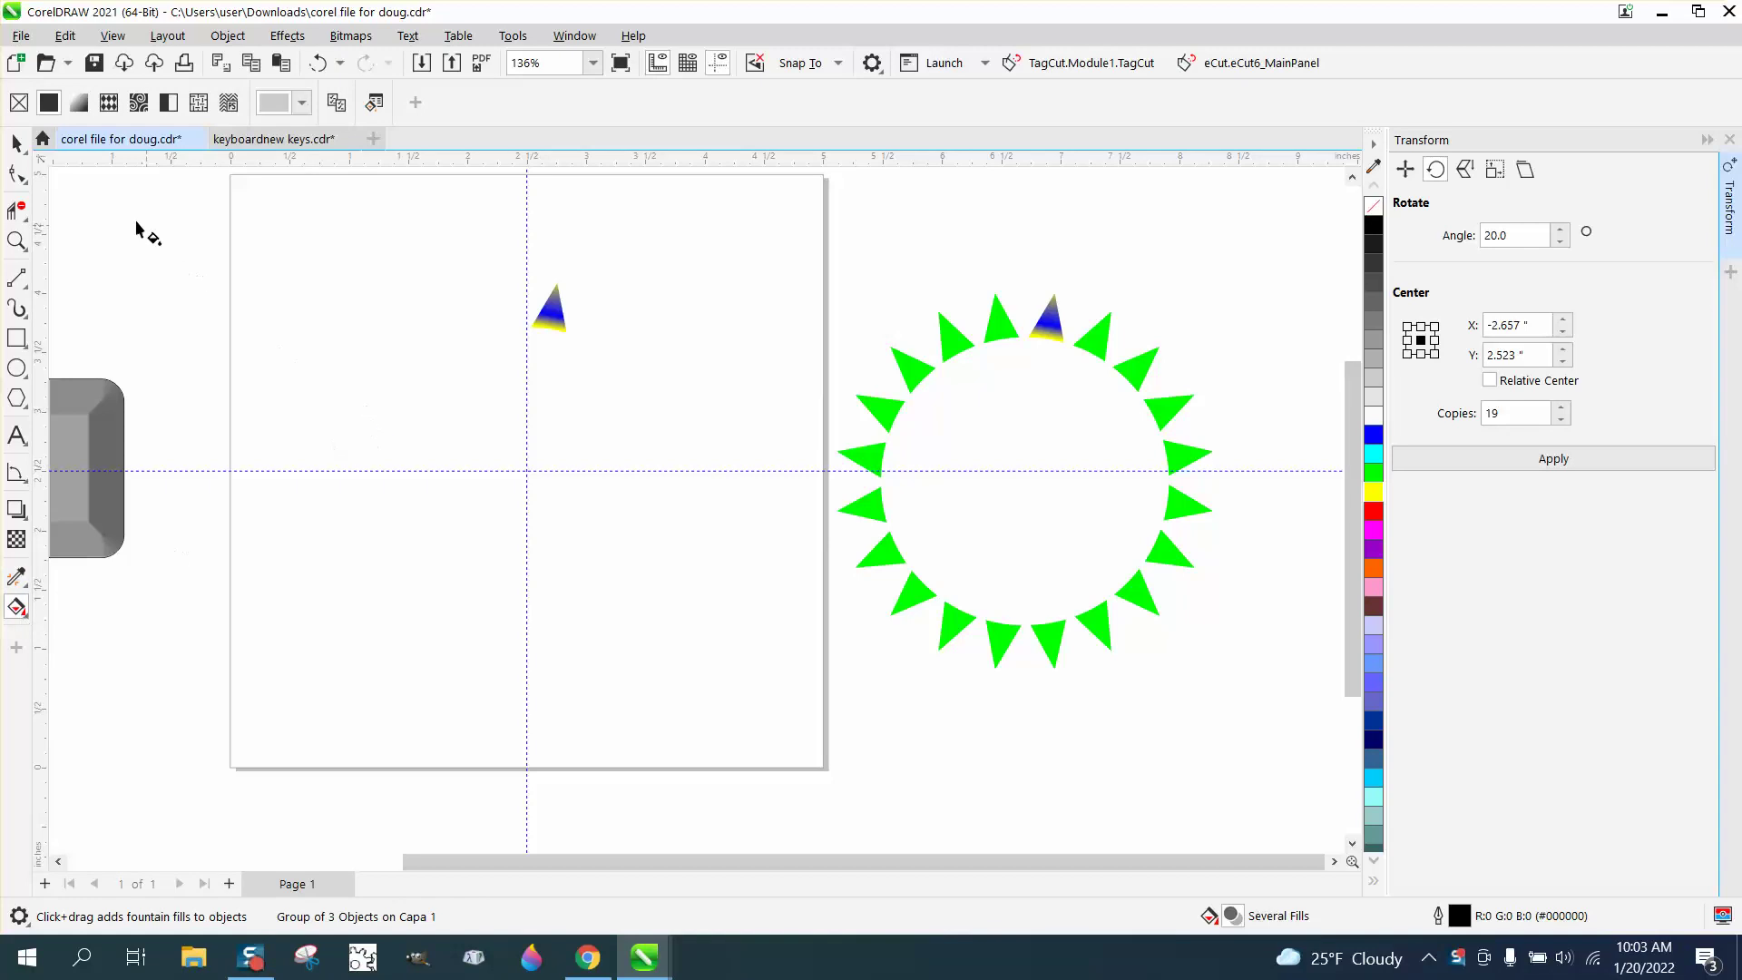
{"action": "left_click", "coordinate": [17, 141]}
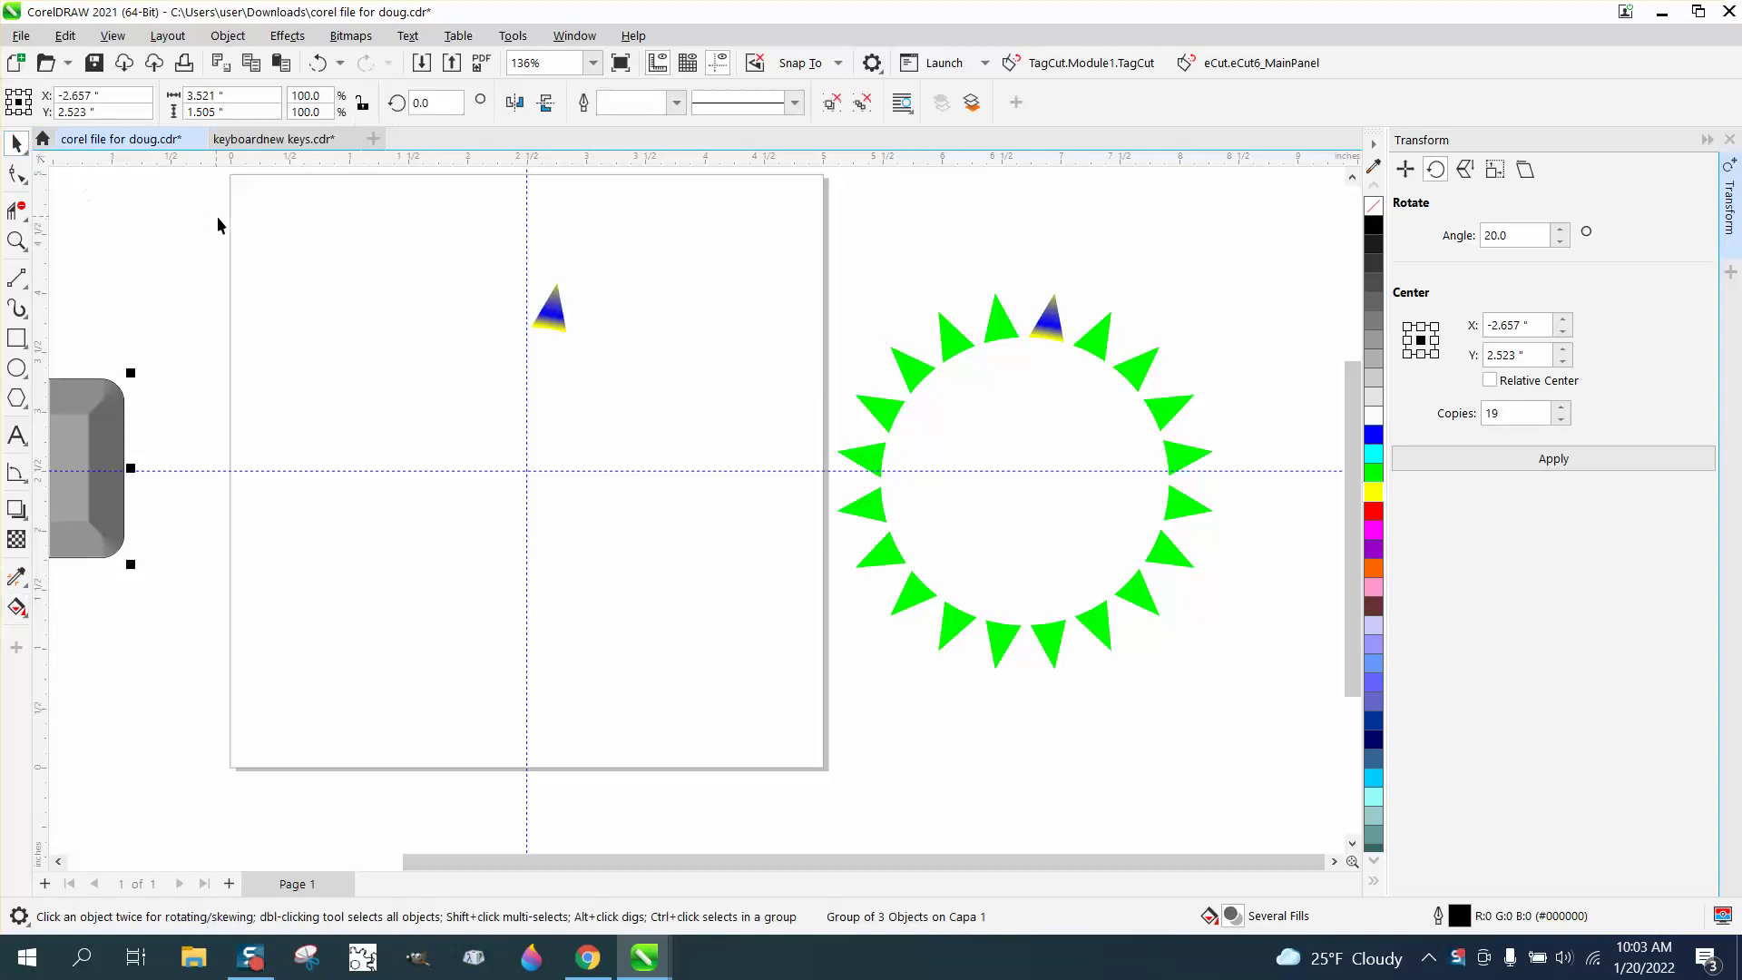
{"action": "left_click", "coordinate": [542, 315]}
Rotate the triangle 20° around the 2.5"/2.5" guide crossing with 19 copies, forming a ring.
{"action": "left_click", "coordinate": [548, 310]}
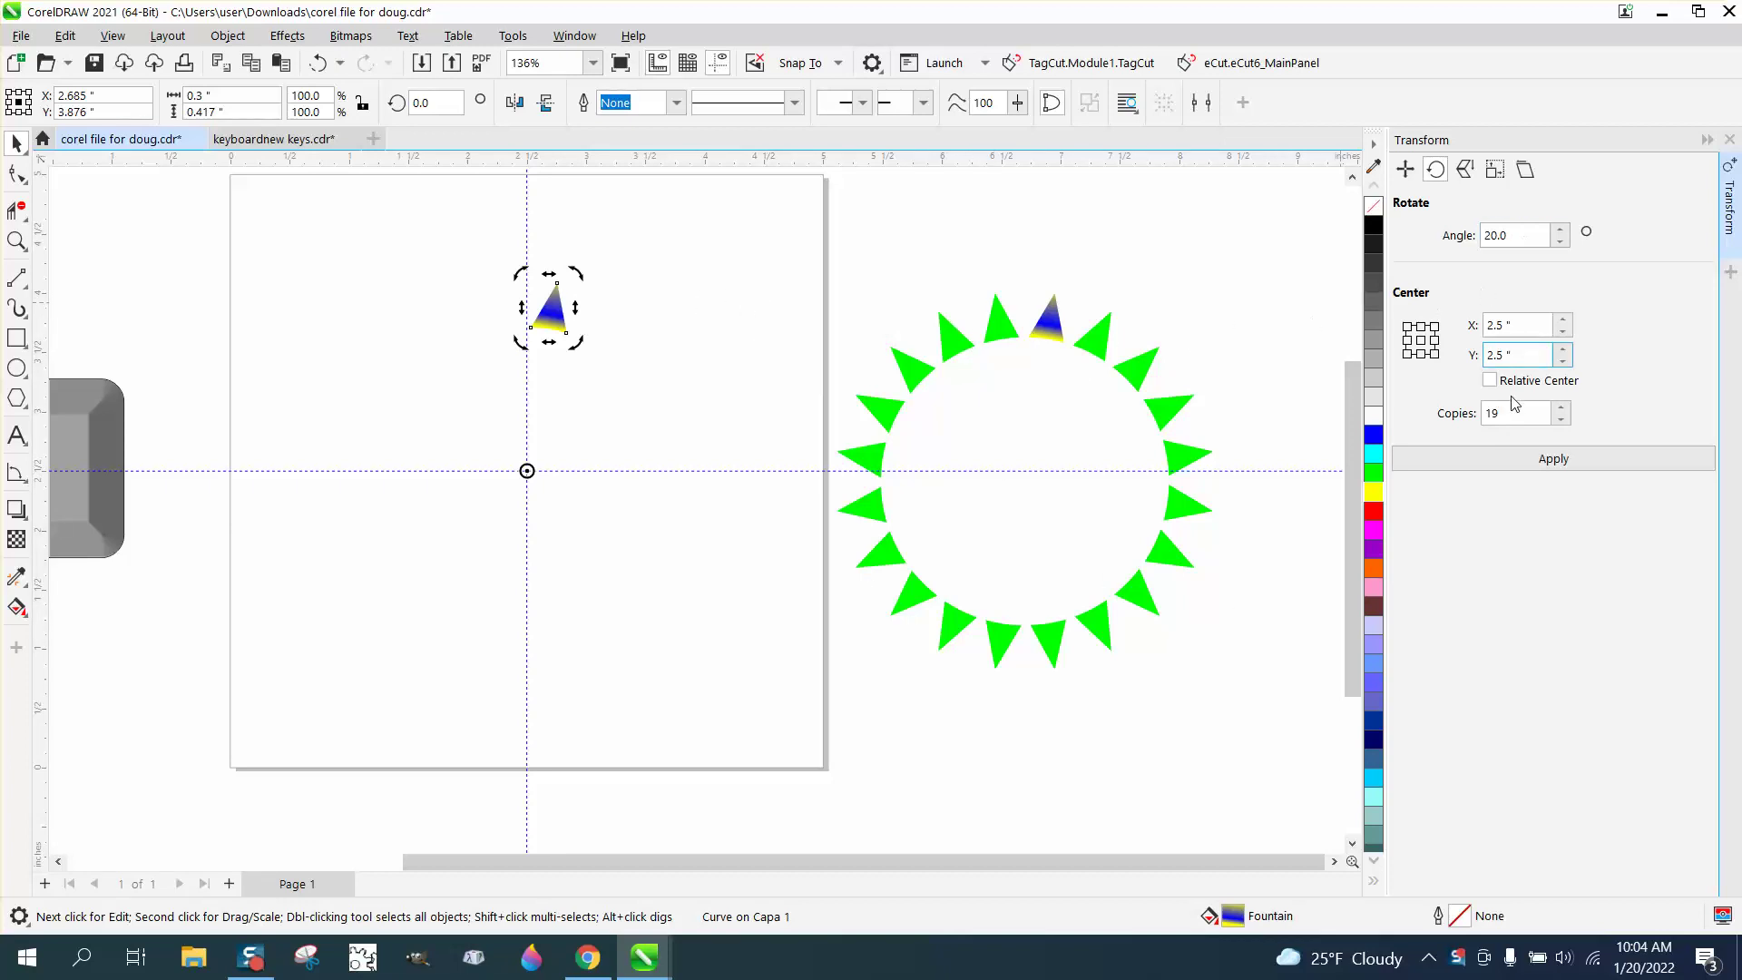
{"action": "left_click", "coordinate": [1552, 463]}
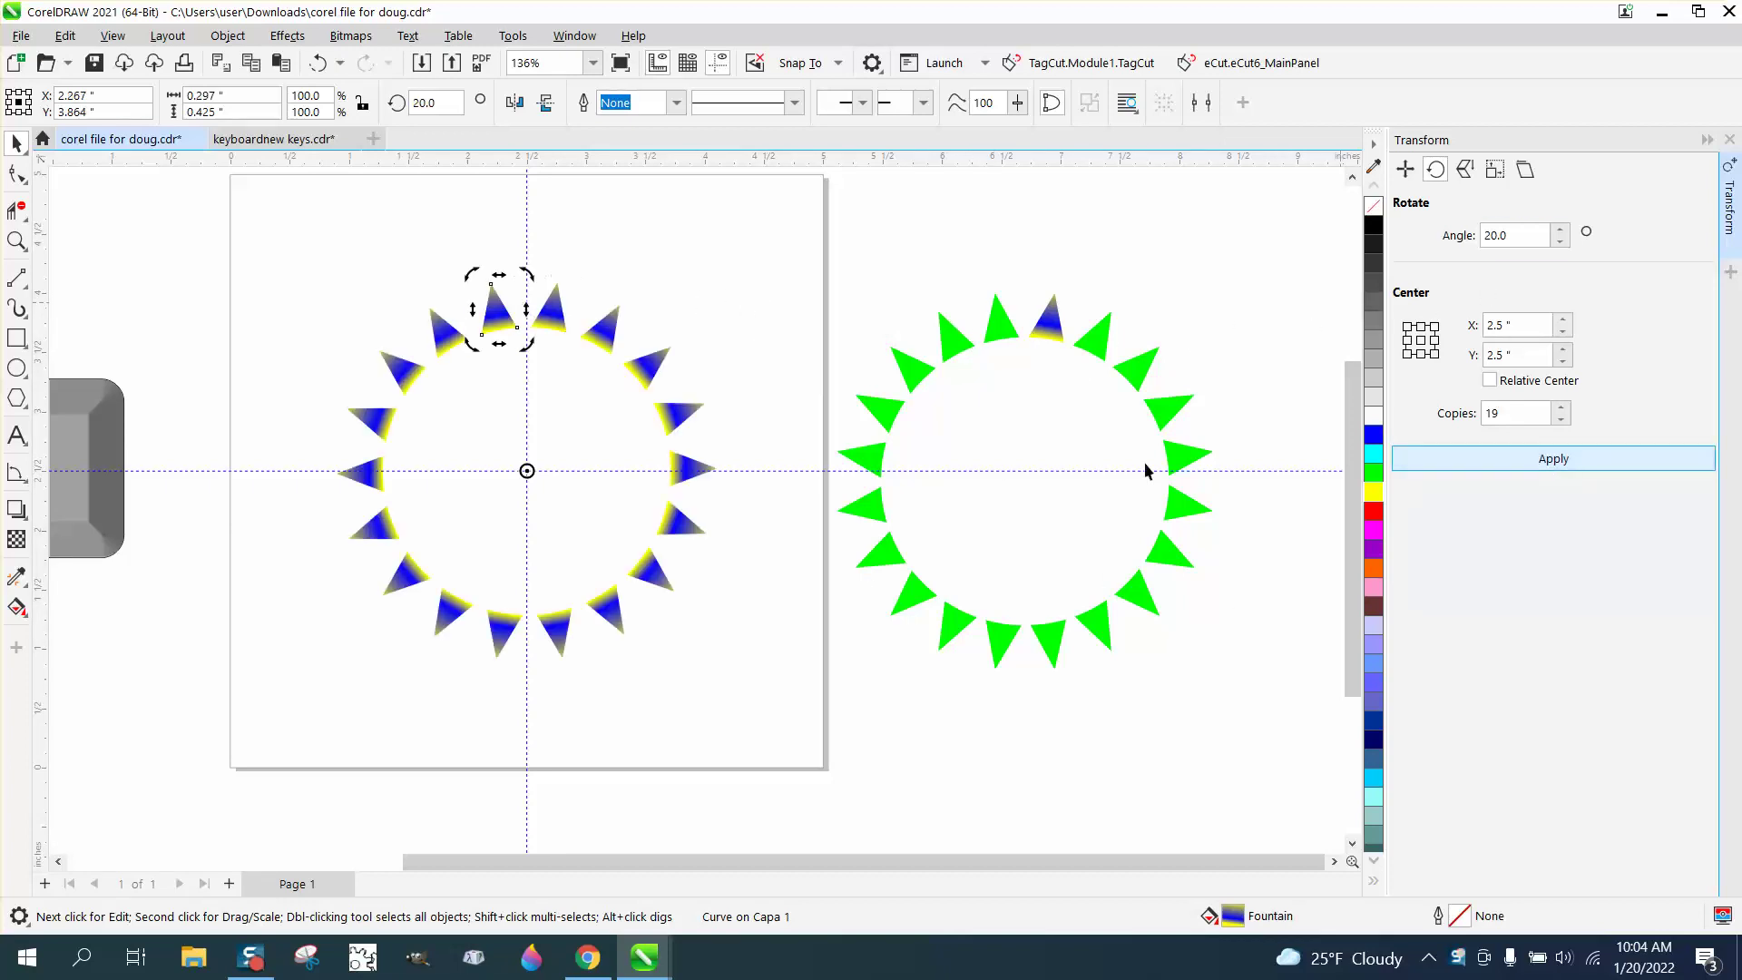
{"action": "left_click", "coordinate": [796, 360]}
Zoom in and delete the blue gradient triangle copies, keeping only one triangle.
{"action": "left_click", "coordinate": [16, 241]}
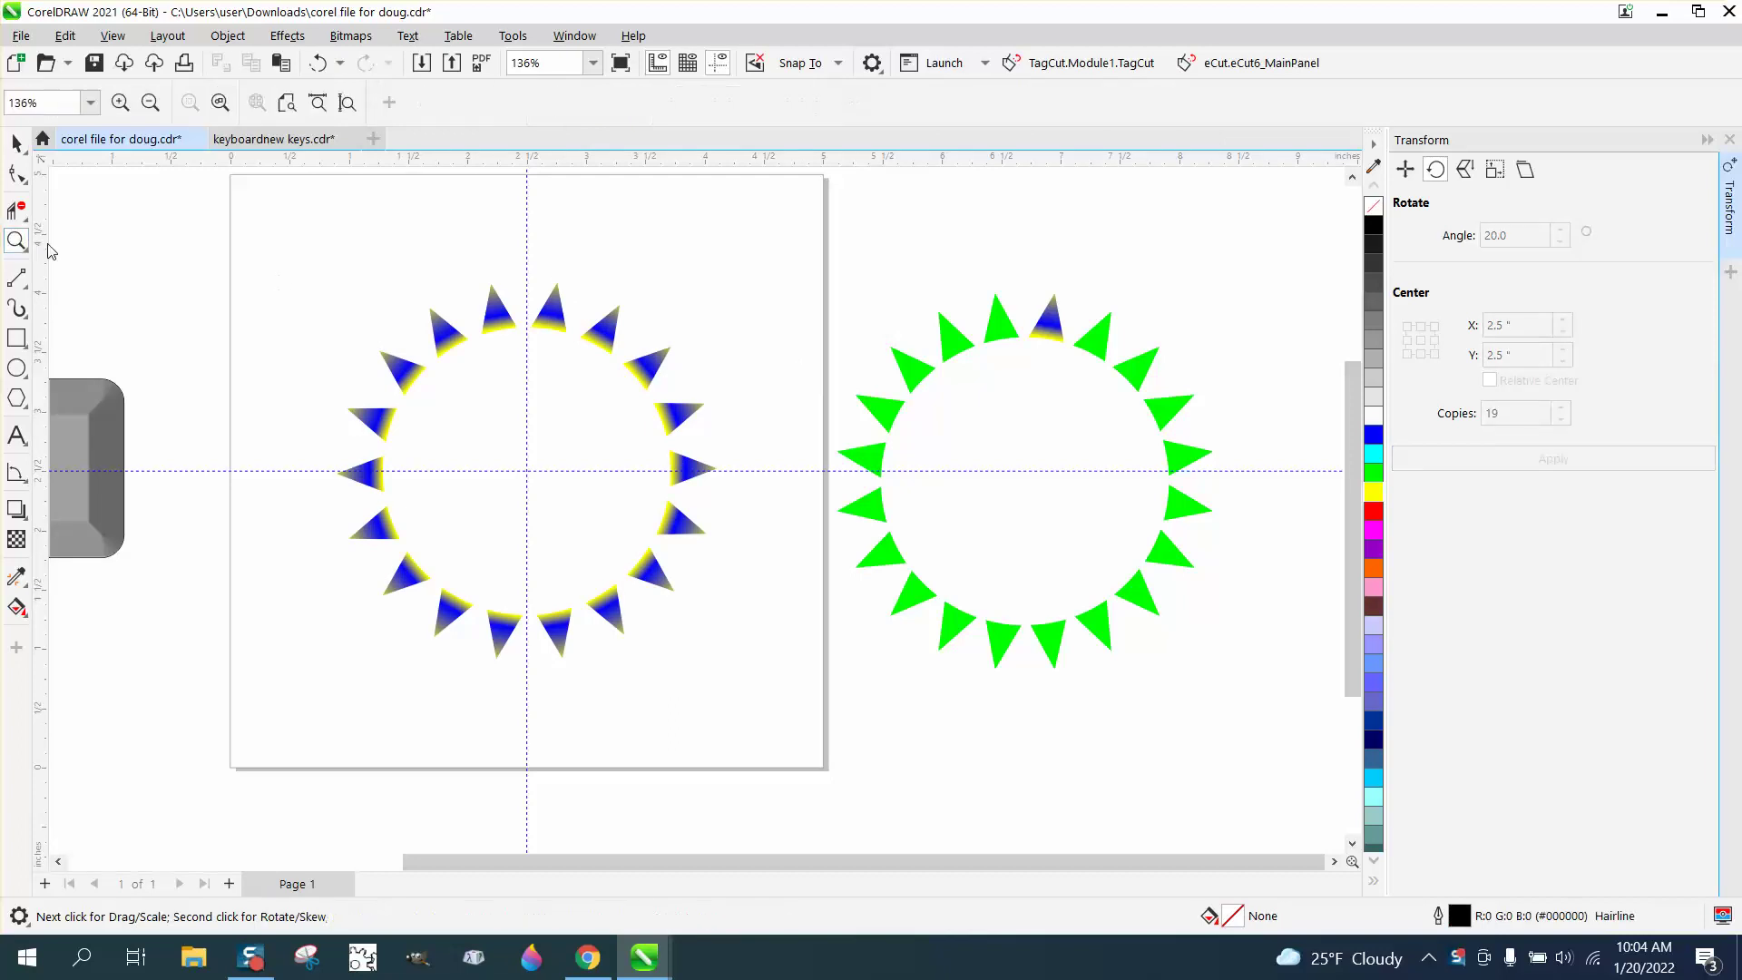
{"action": "left_click_drag", "start_coordinate": [325, 270], "coordinate": [680, 464]}
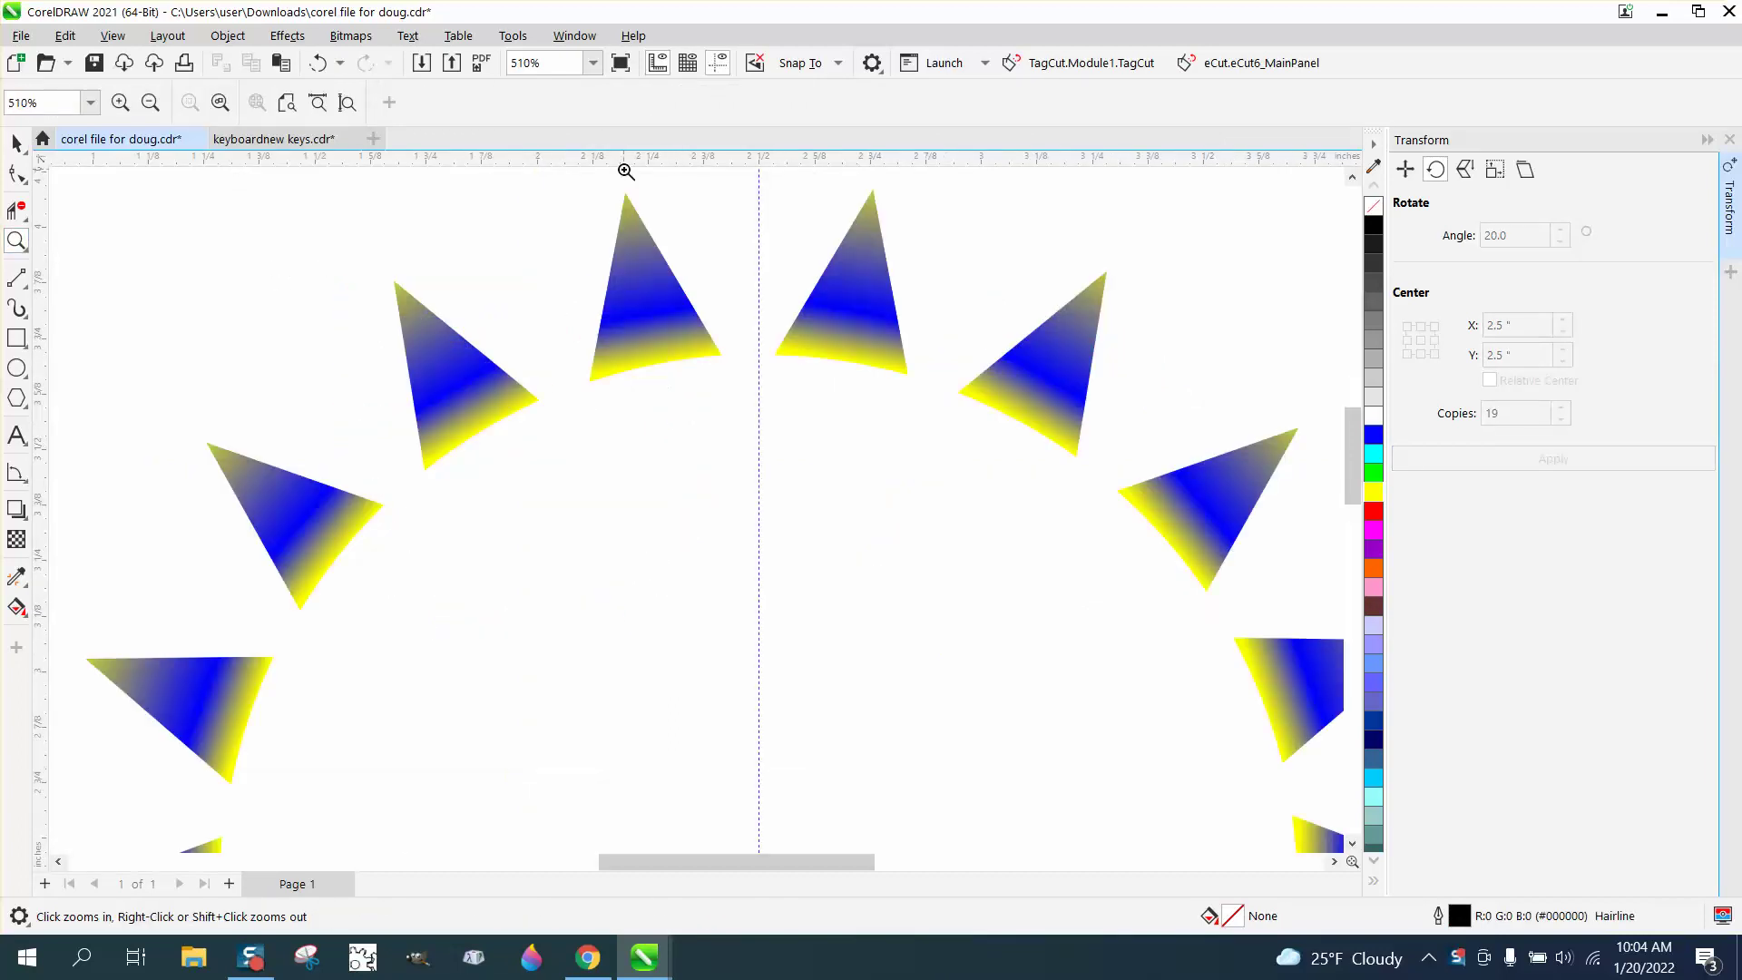
{"action": "scroll", "coordinate": [622, 171], "scroll_direction": "down", "scroll_amount": 1}
{"action": "scroll", "coordinate": [586, 274], "scroll_direction": "down", "scroll_amount": 1}
{"action": "scroll", "coordinate": [577, 327], "scroll_direction": "down", "scroll_amount": 1}
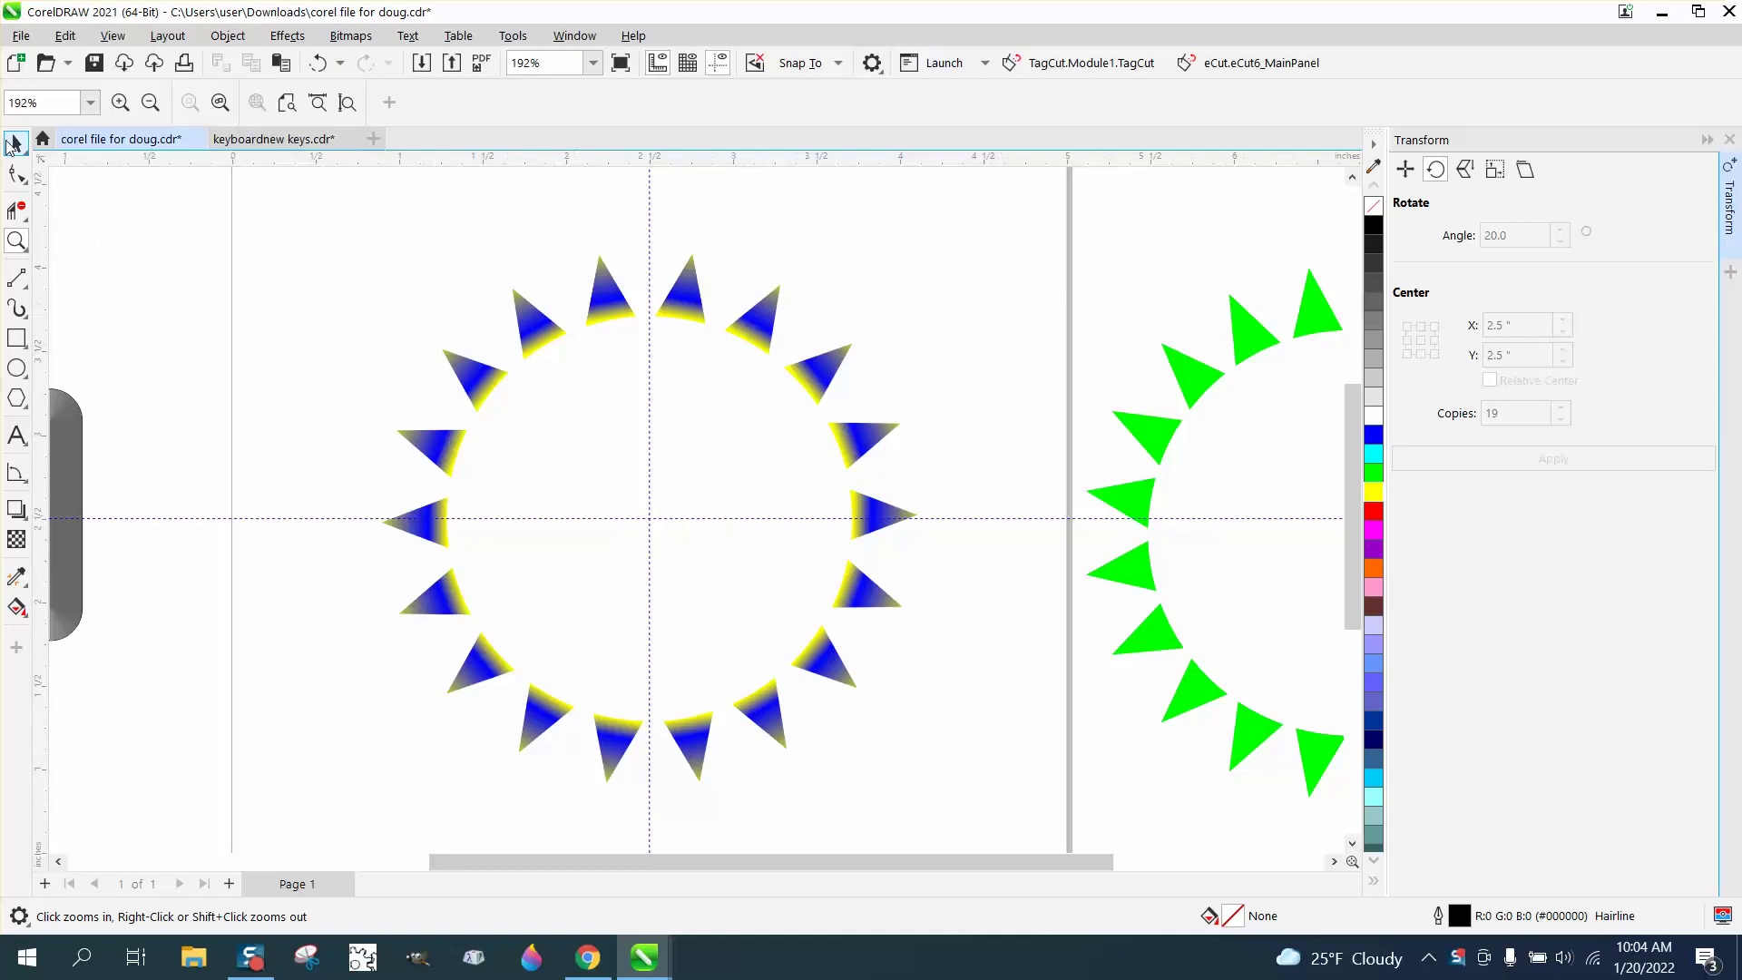
{"action": "left_click", "coordinate": [17, 142]}
{"action": "scroll", "coordinate": [307, 273], "scroll_direction": "down", "scroll_amount": 1}
{"action": "left_click_drag", "start_coordinate": [567, 499], "coordinate": [712, 603]}
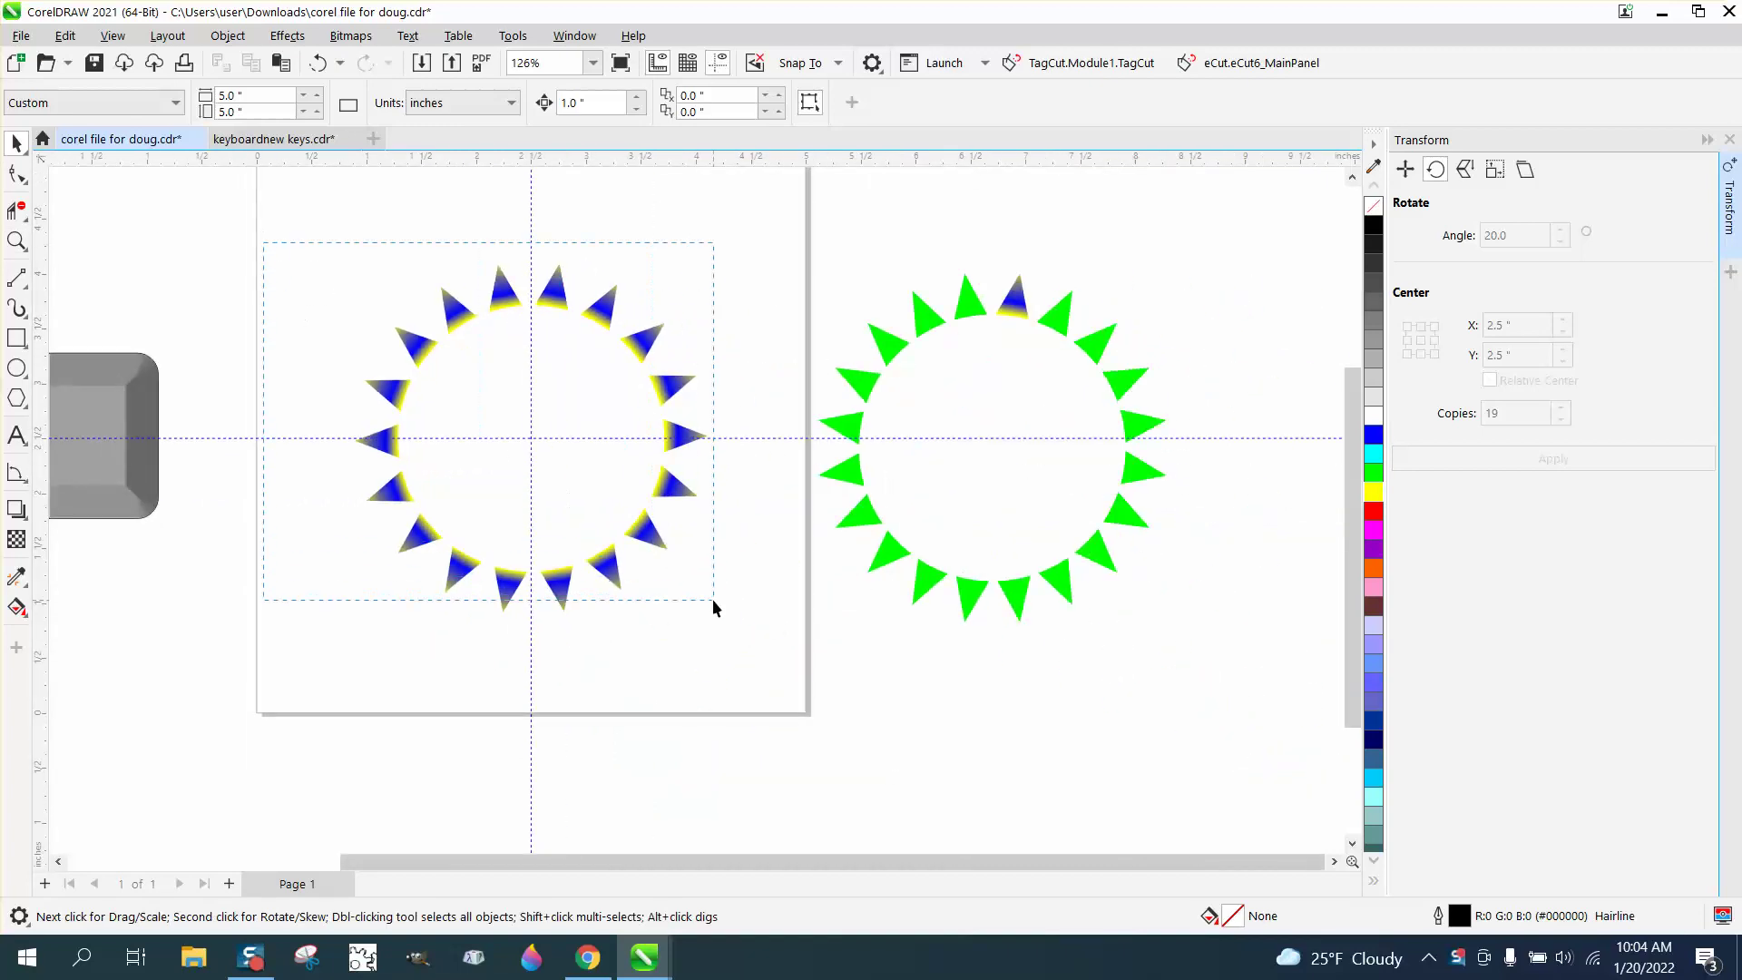
{"action": "key", "text": "Delete"}
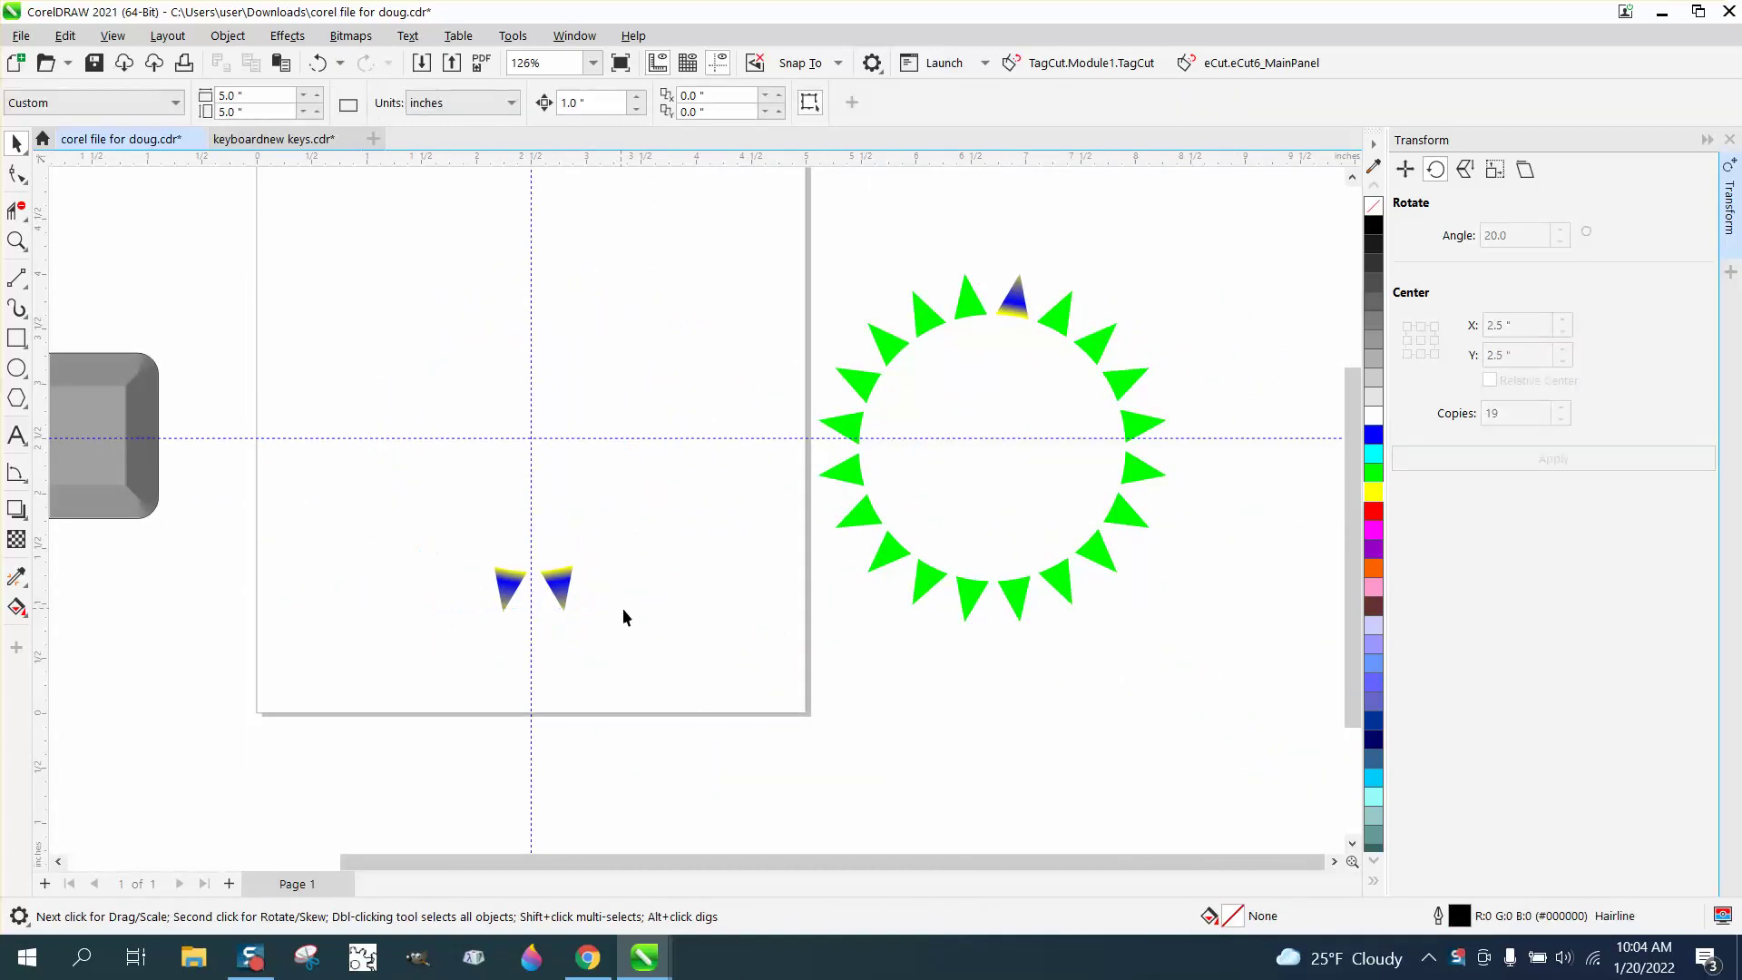
{"action": "left_click", "coordinate": [517, 588]}
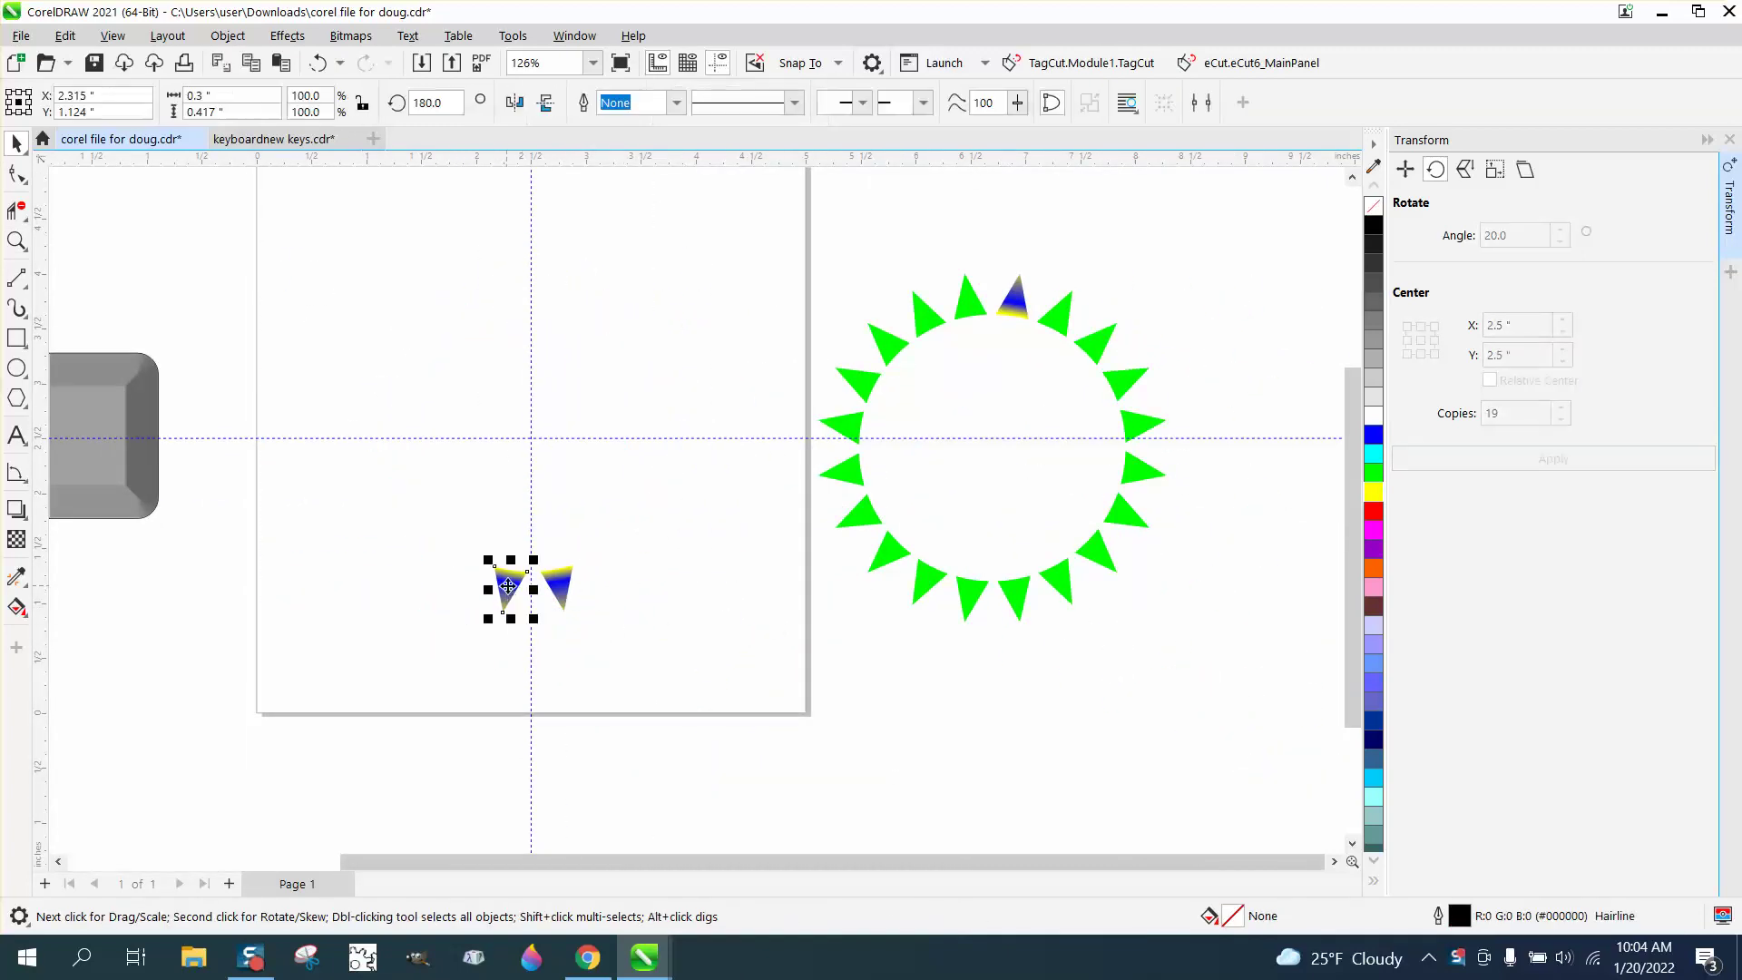
{"action": "key", "text": "Delete"}
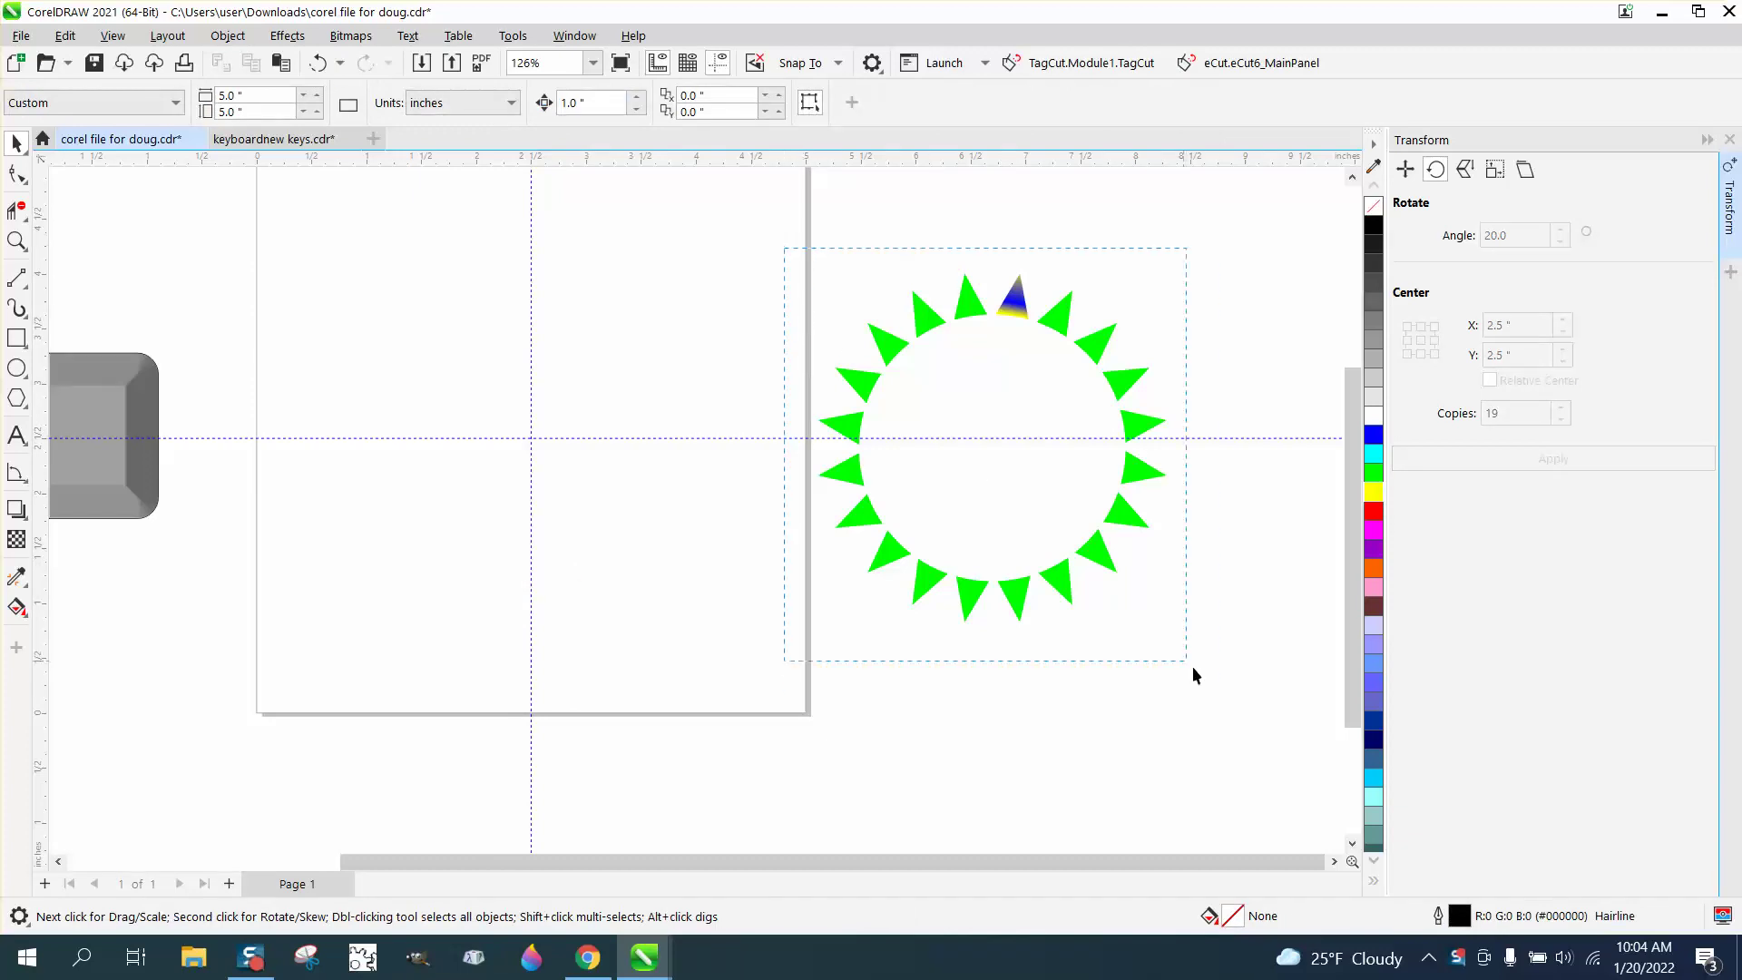
Move the green triangle ring onto the page centred on the guide intersection.
{"action": "left_click_drag", "start_coordinate": [785, 250], "coordinate": [1194, 669]}
{"action": "left_click_drag", "start_coordinate": [992, 450], "coordinate": [531, 438]}
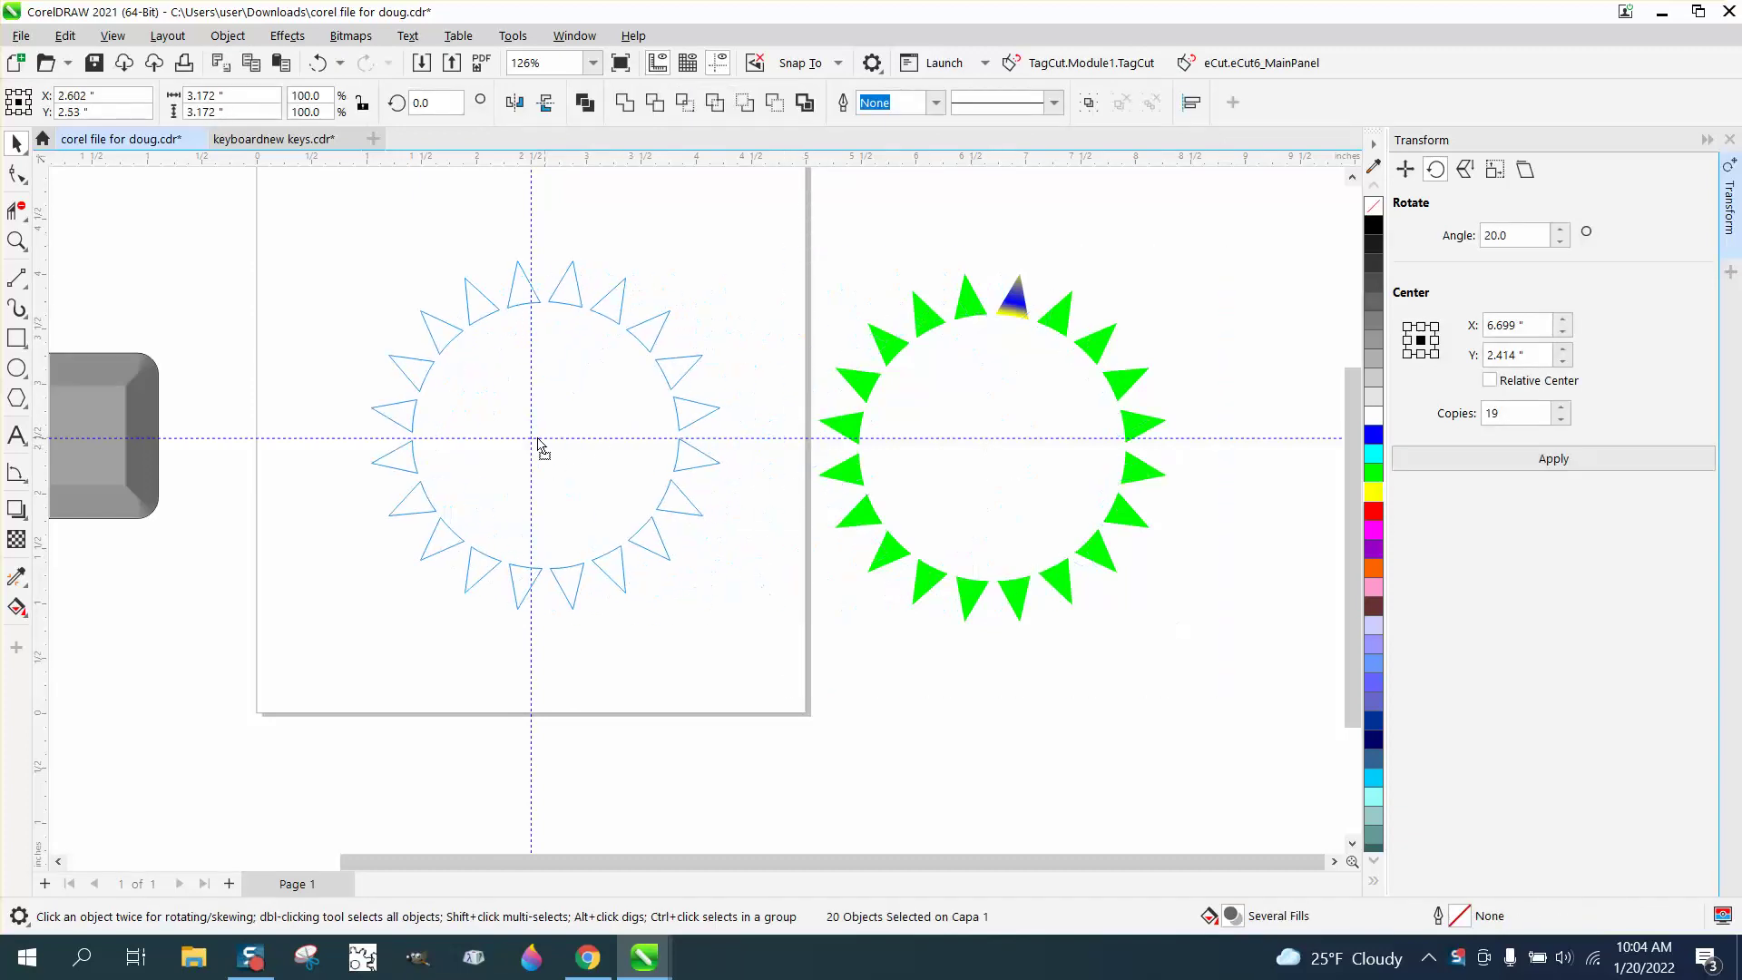
{"action": "left_click", "coordinate": [719, 283]}
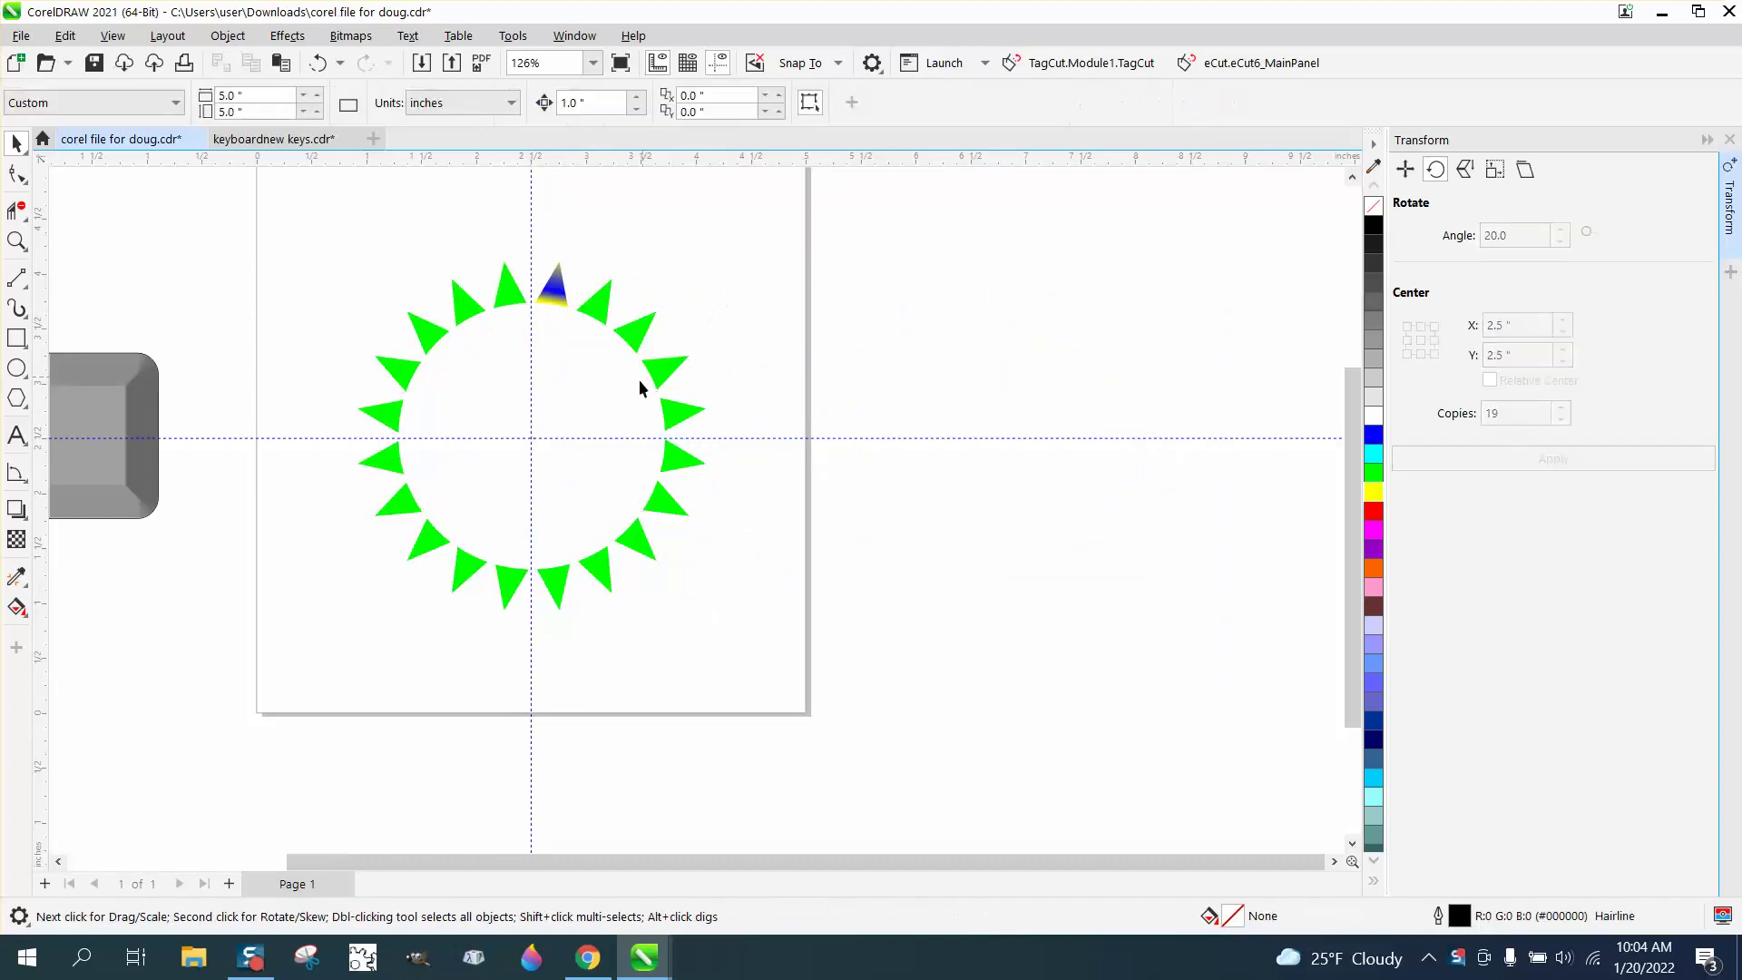
Marquee-select the whole ring, then Shift-deselect the gradient triangle so only 19 green triangles remain selected.
{"action": "left_click_drag", "start_coordinate": [121, 493], "coordinate": [309, 653]}
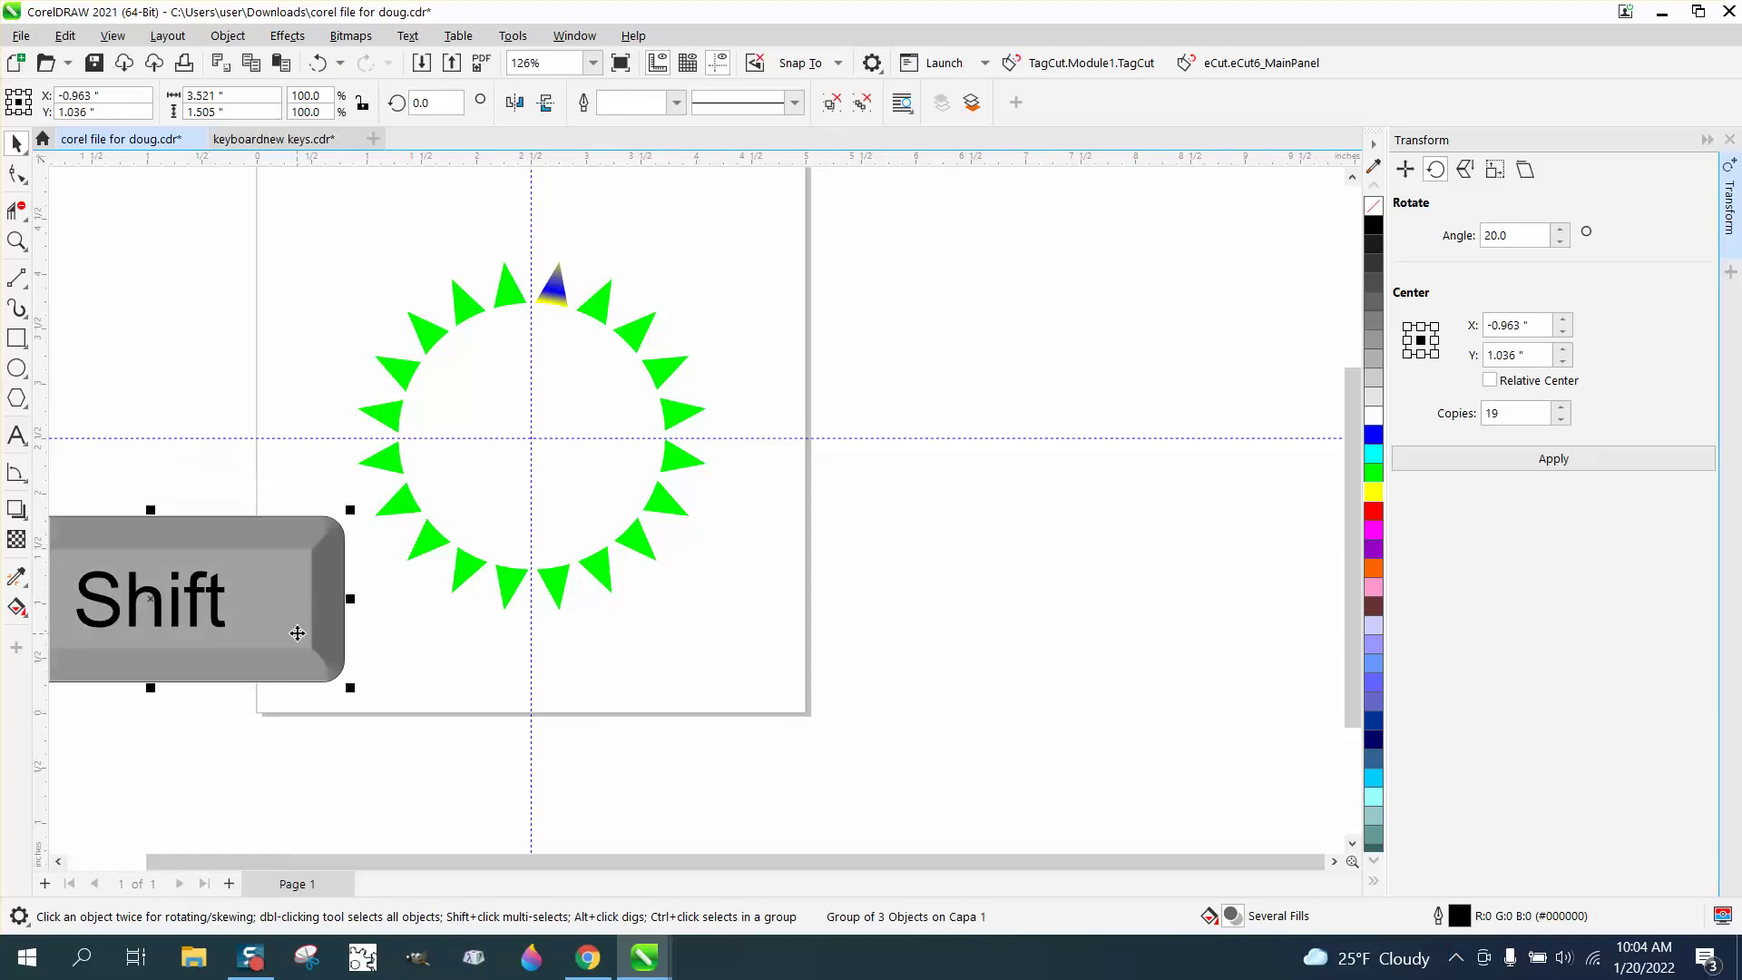
{"action": "left_click_drag", "start_coordinate": [343, 241], "coordinate": [796, 634]}
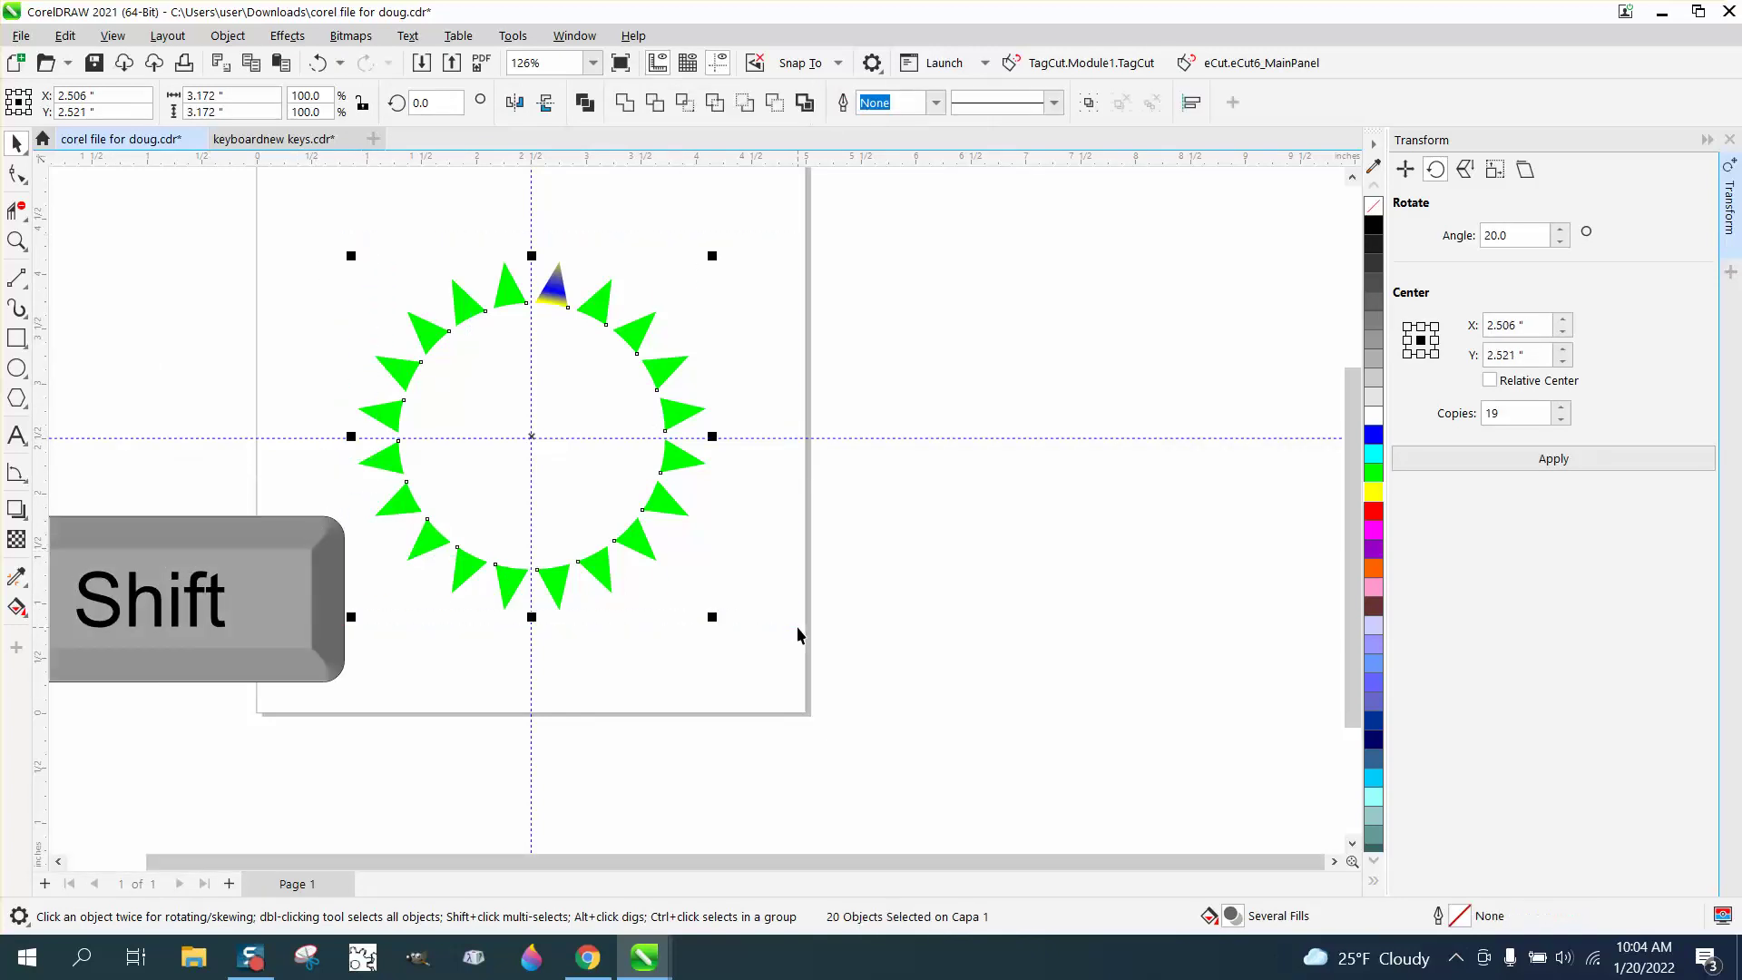
{"action": "left_click", "coordinate": [554, 291], "text": "shift"}
Copy only the fill from the blue-yellow triangle onto the 19 green triangles via Copy Properties From.
{"action": "left_click", "coordinate": [63, 36]}
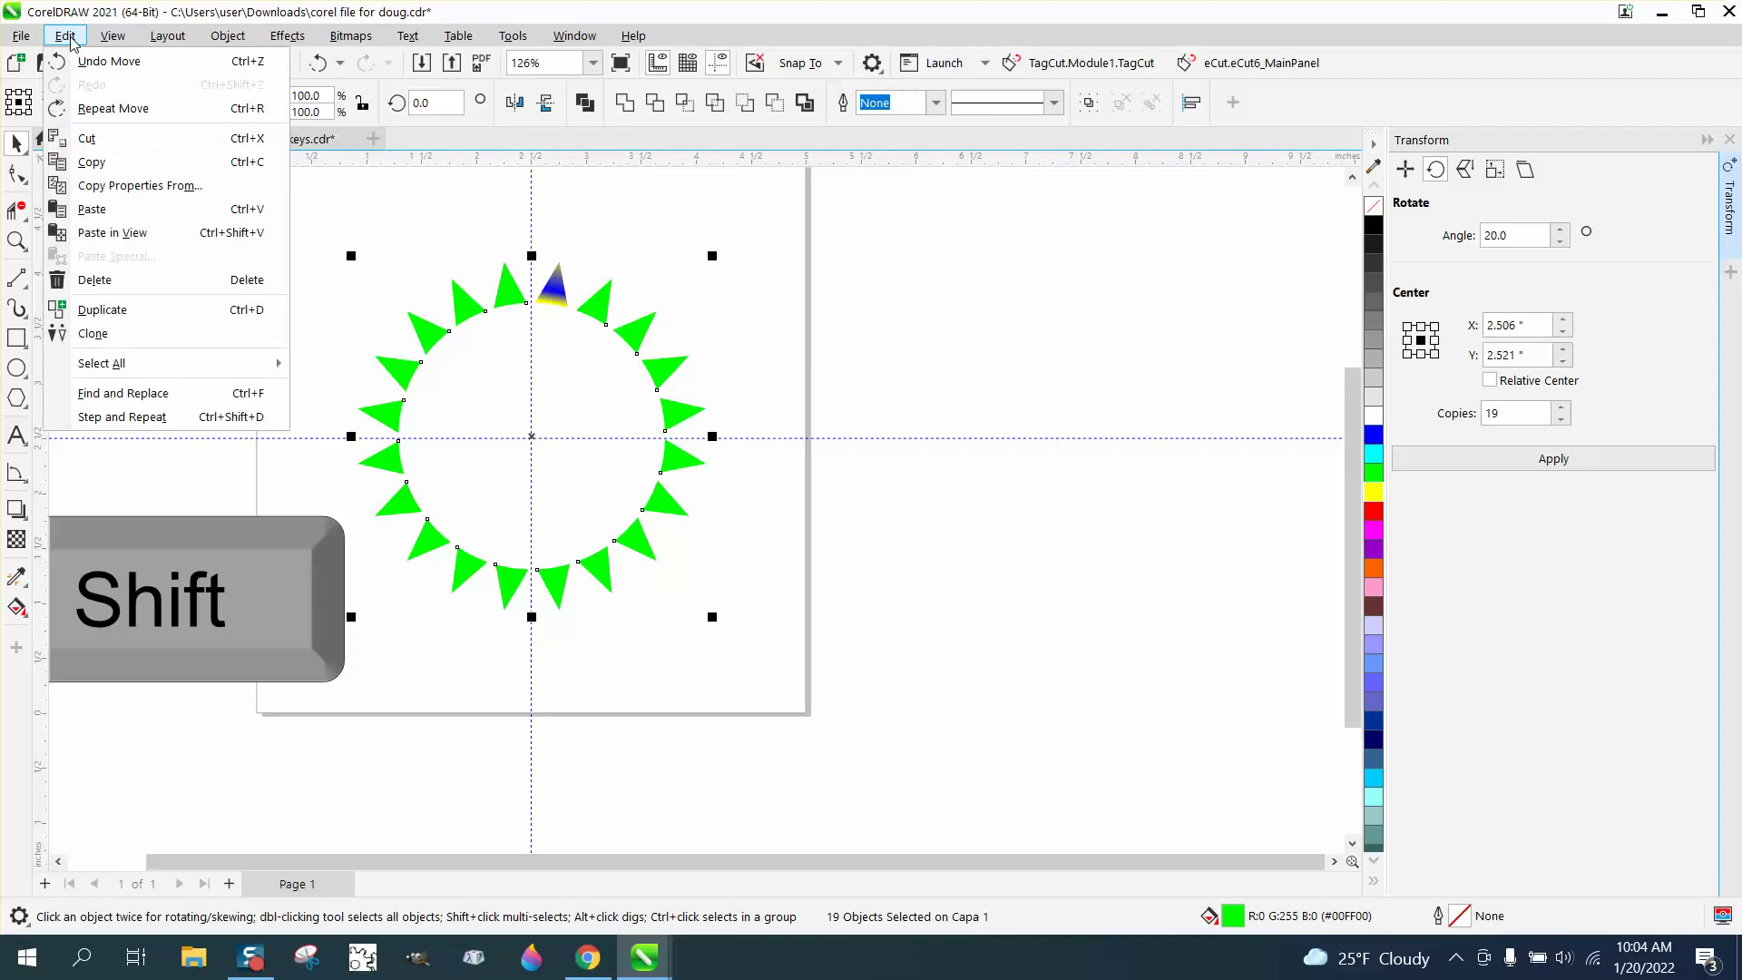
{"action": "left_click", "coordinate": [129, 187]}
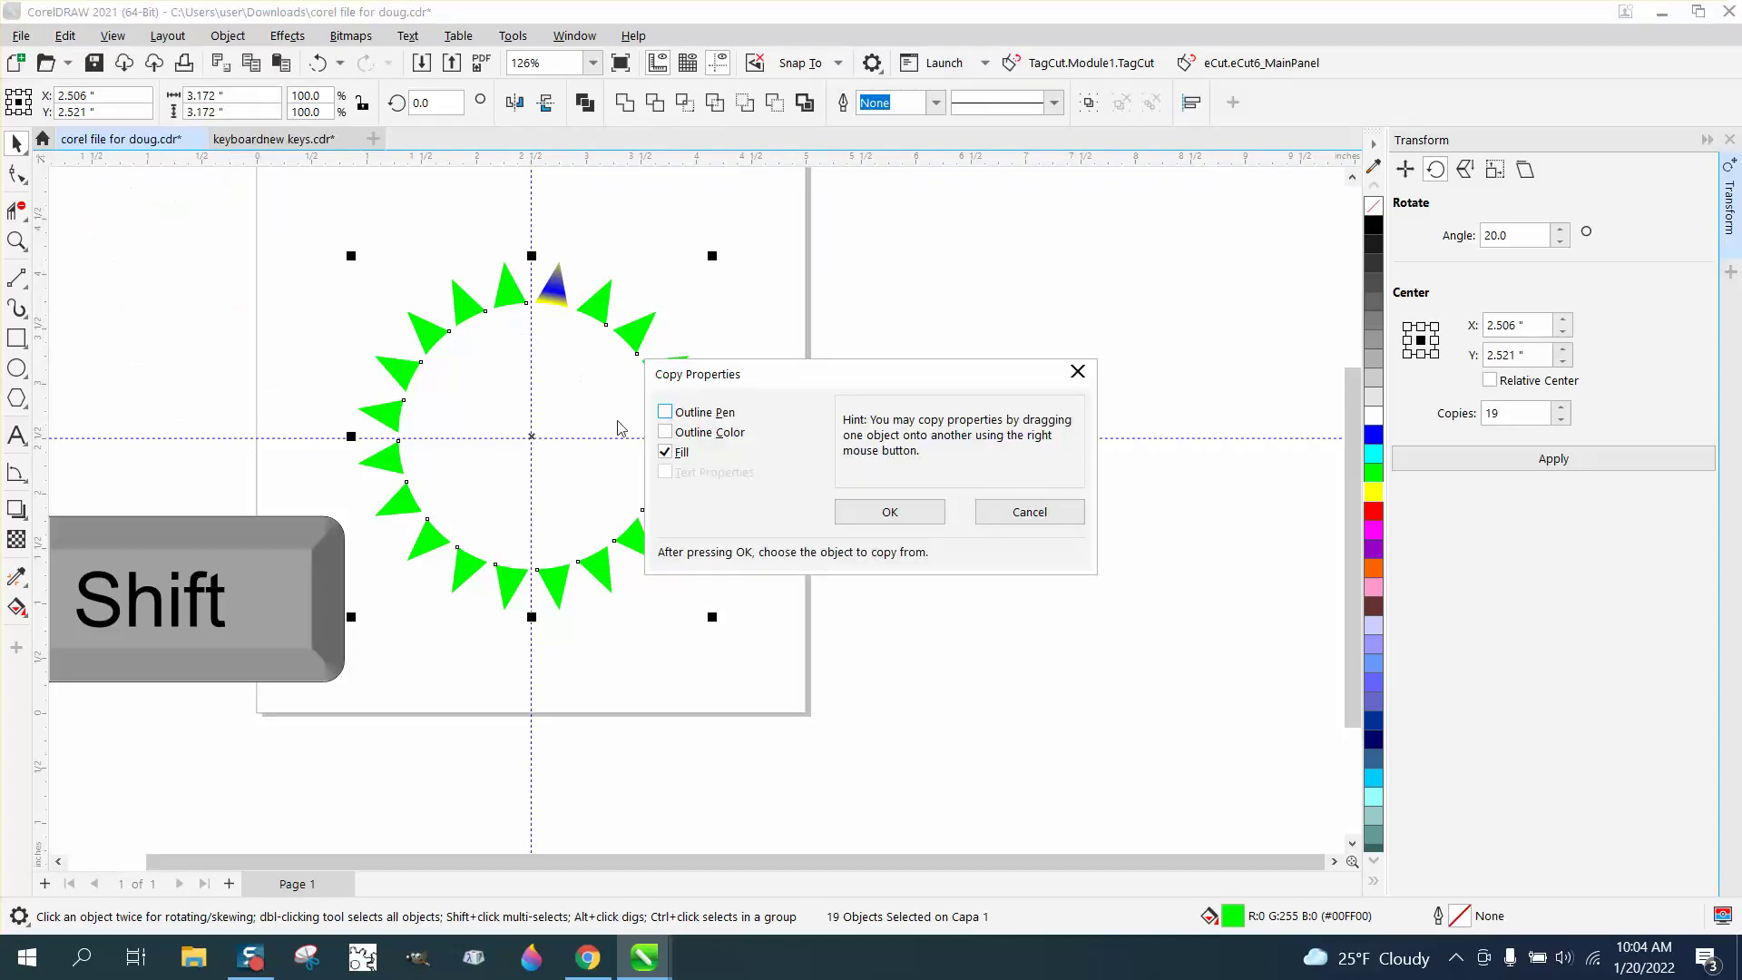
{"action": "left_click", "coordinate": [870, 520]}
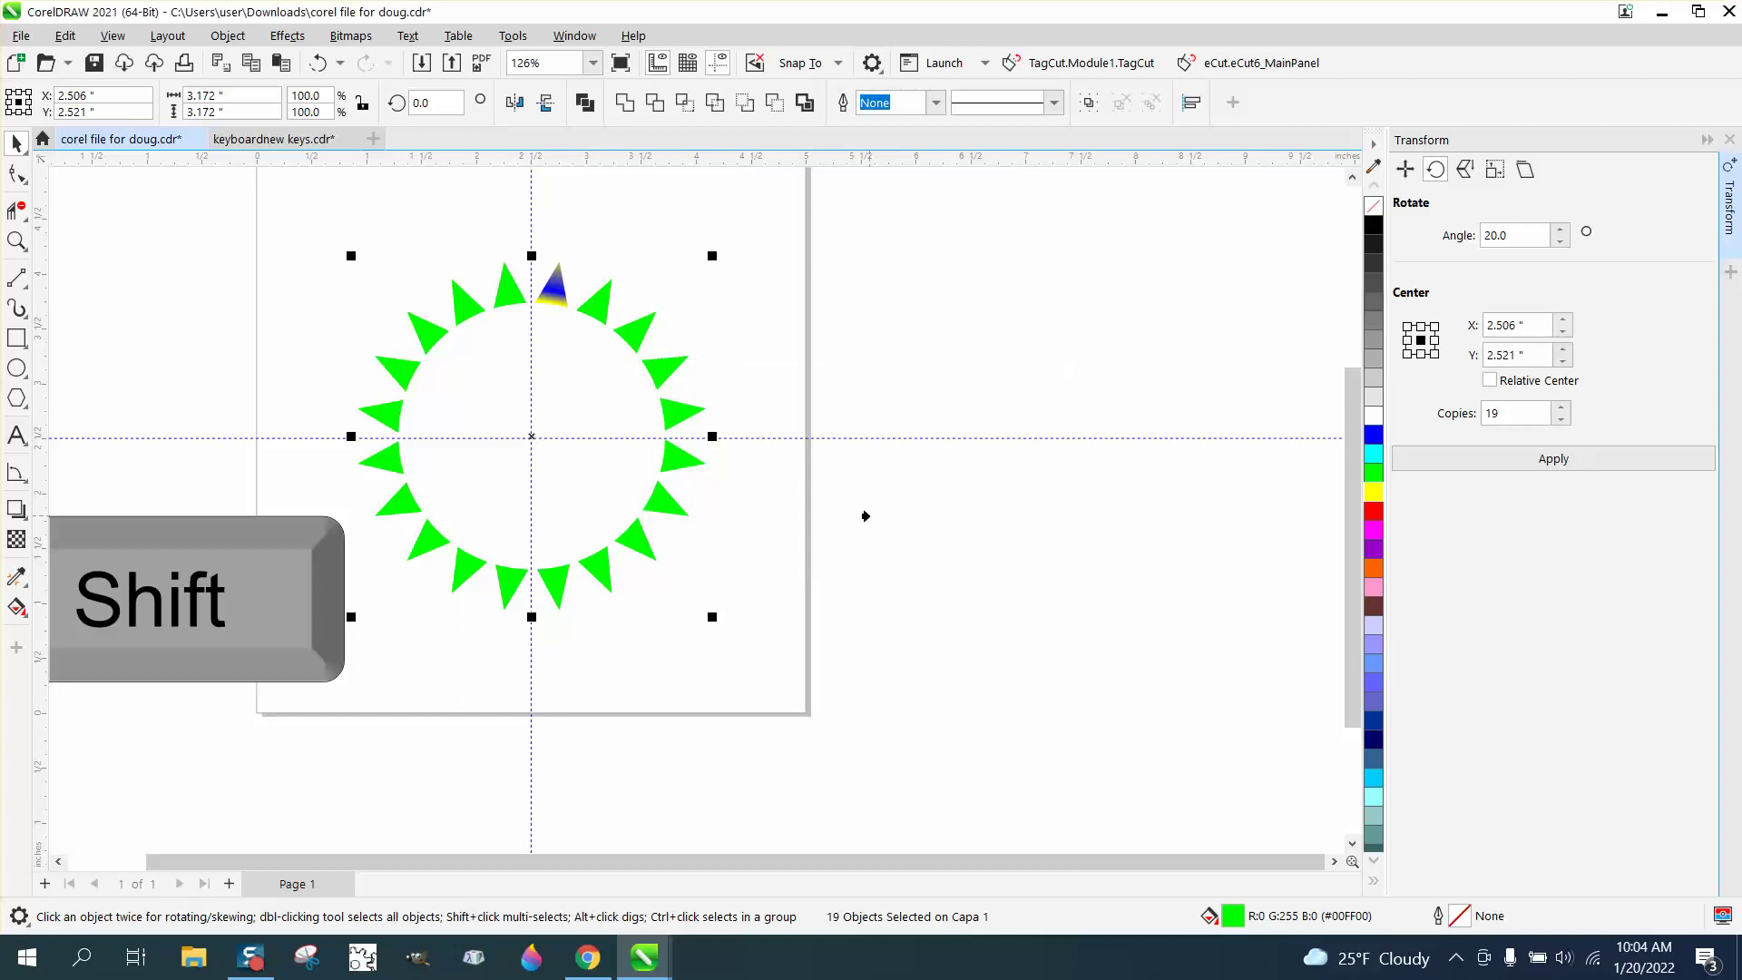
{"action": "left_click", "coordinate": [550, 290]}
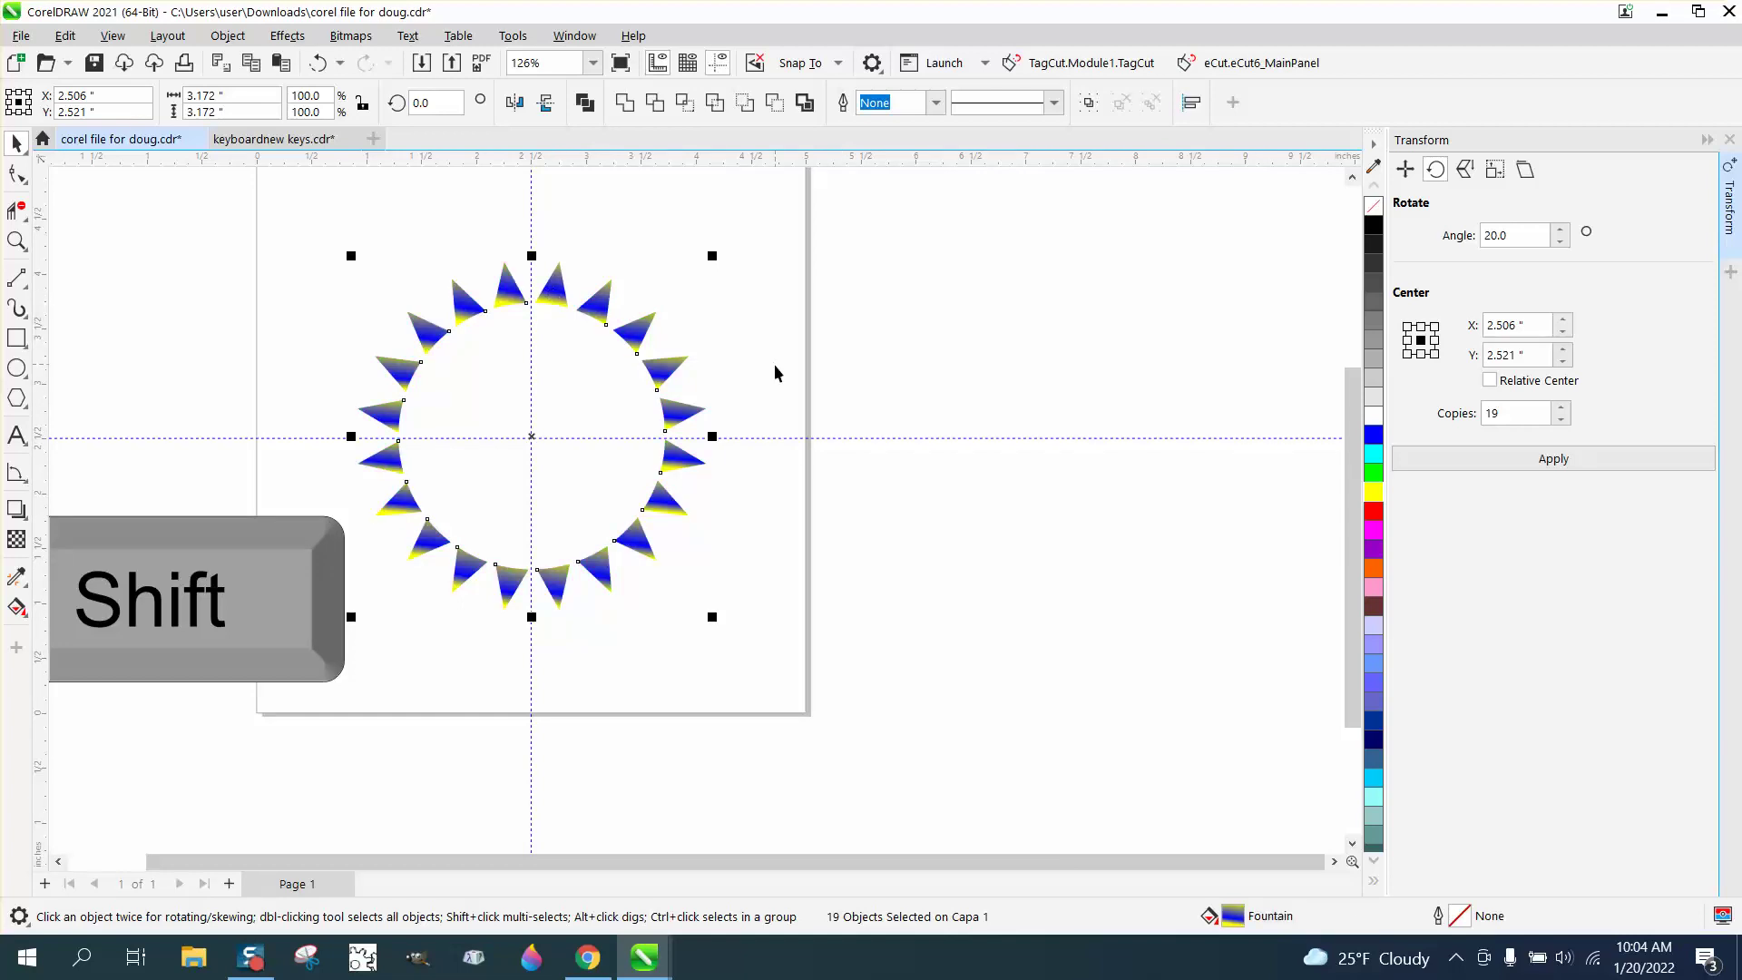
{"action": "left_click", "coordinate": [18, 241]}
{"action": "left_click_drag", "start_coordinate": [300, 246], "coordinate": [921, 632]}
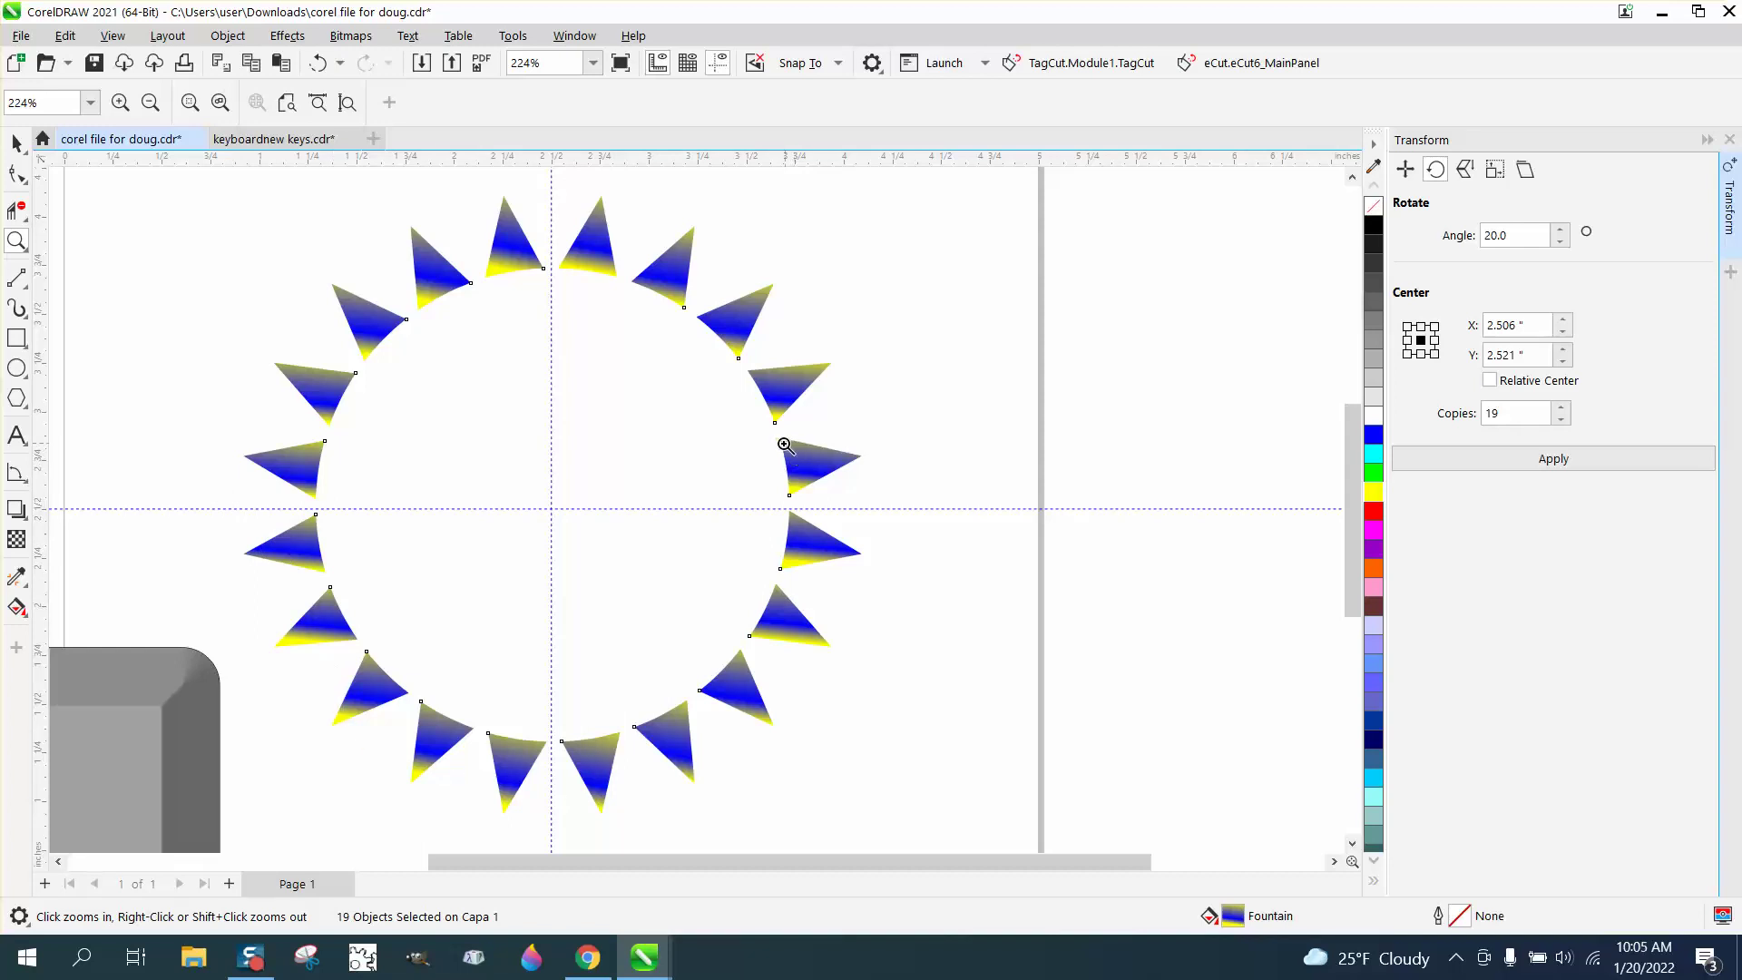
Draw a small square right of the ring and repeat-duplicate it downward into a column of six.
{"action": "left_click", "coordinate": [784, 443], "text": "shift"}
{"action": "left_click", "coordinate": [17, 338]}
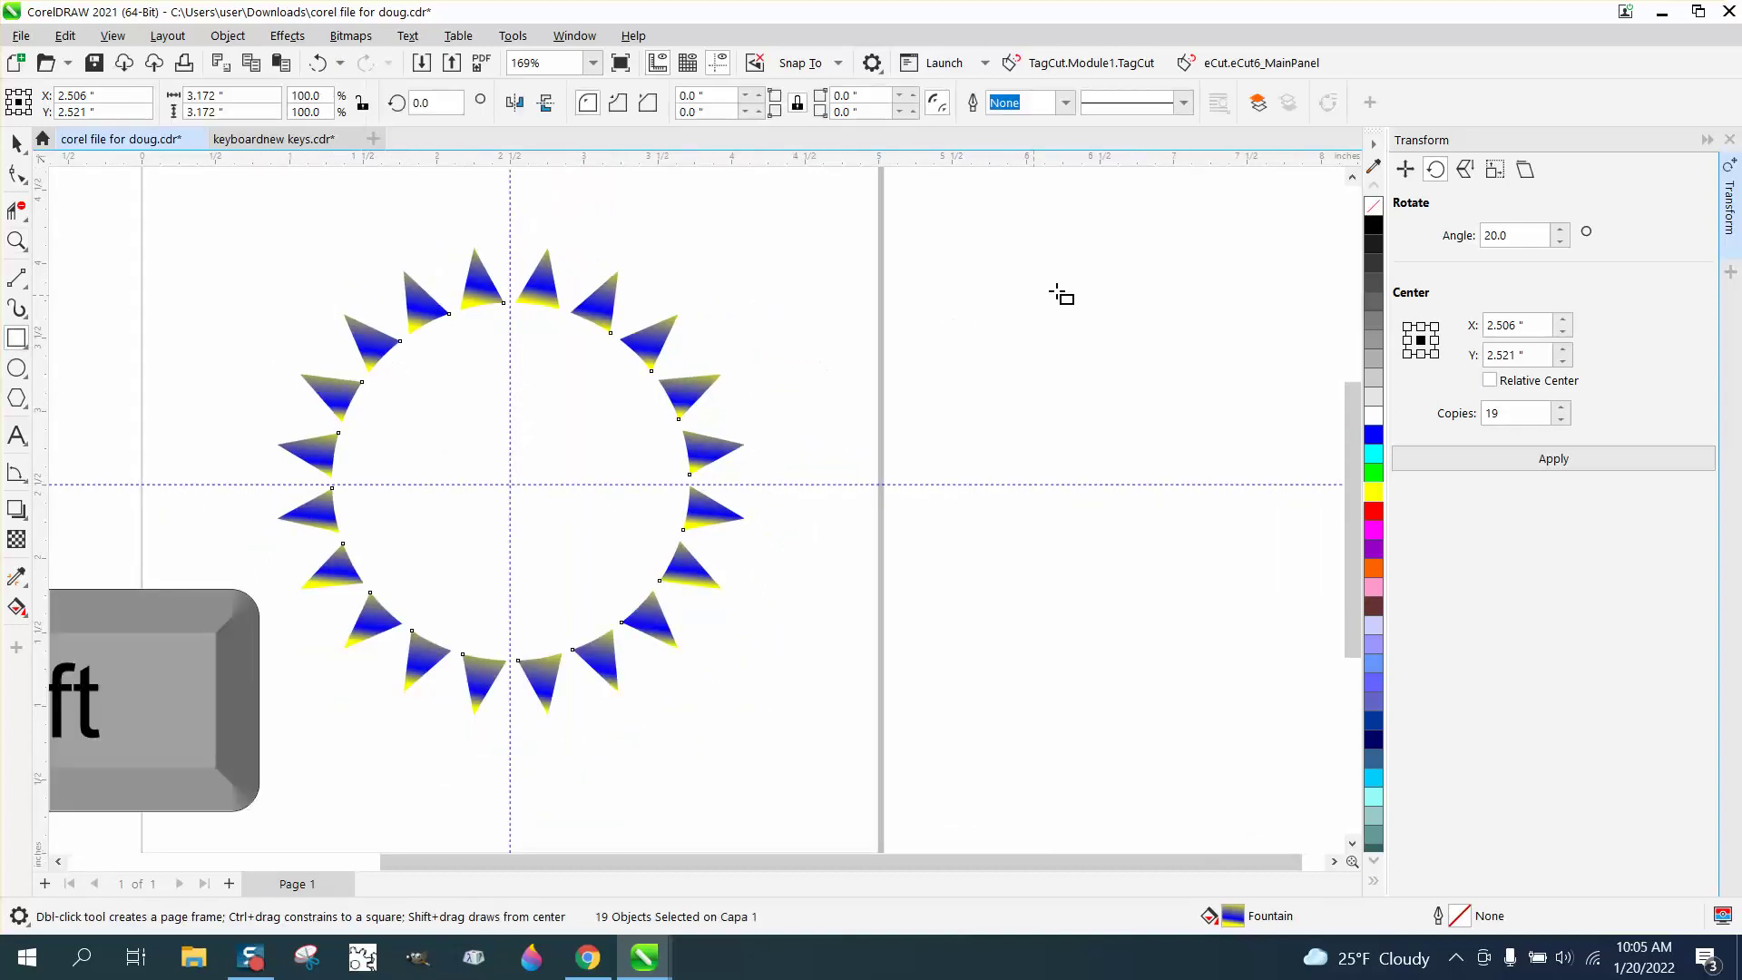
{"action": "left_click_drag", "start_coordinate": [971, 250], "coordinate": [1025, 295]}
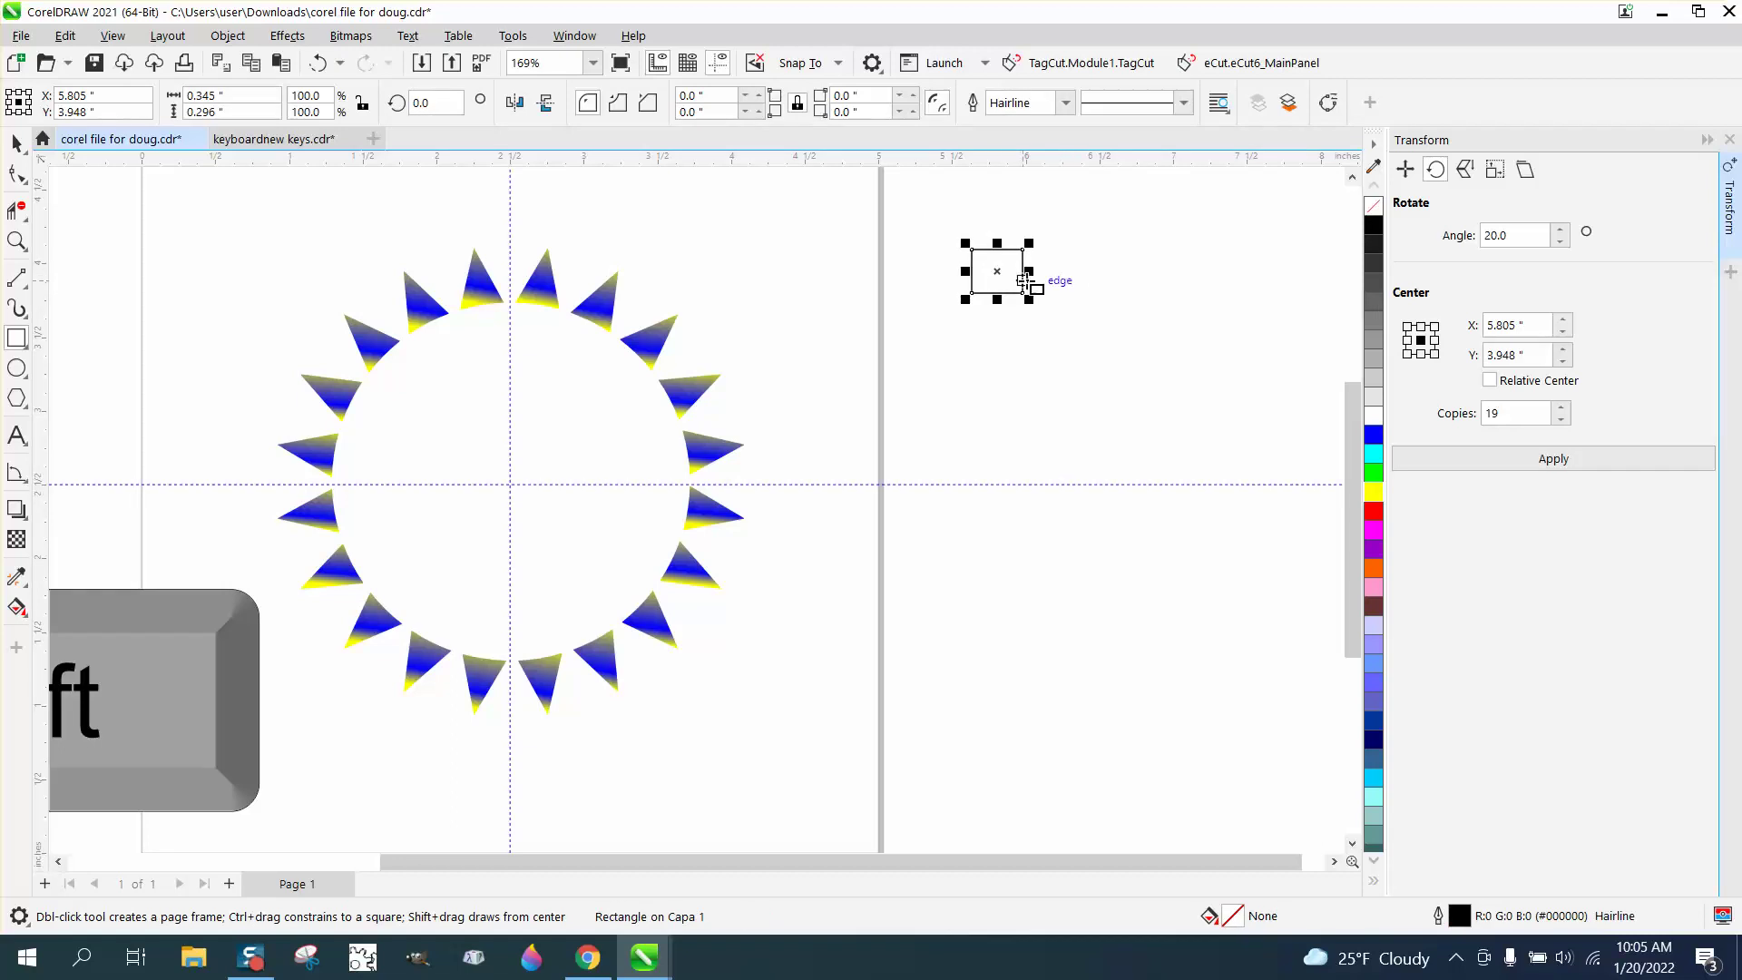
{"action": "key", "text": "space"}
{"action": "left_click_drag", "start_coordinate": [1026, 282], "coordinate": [1001, 362]}
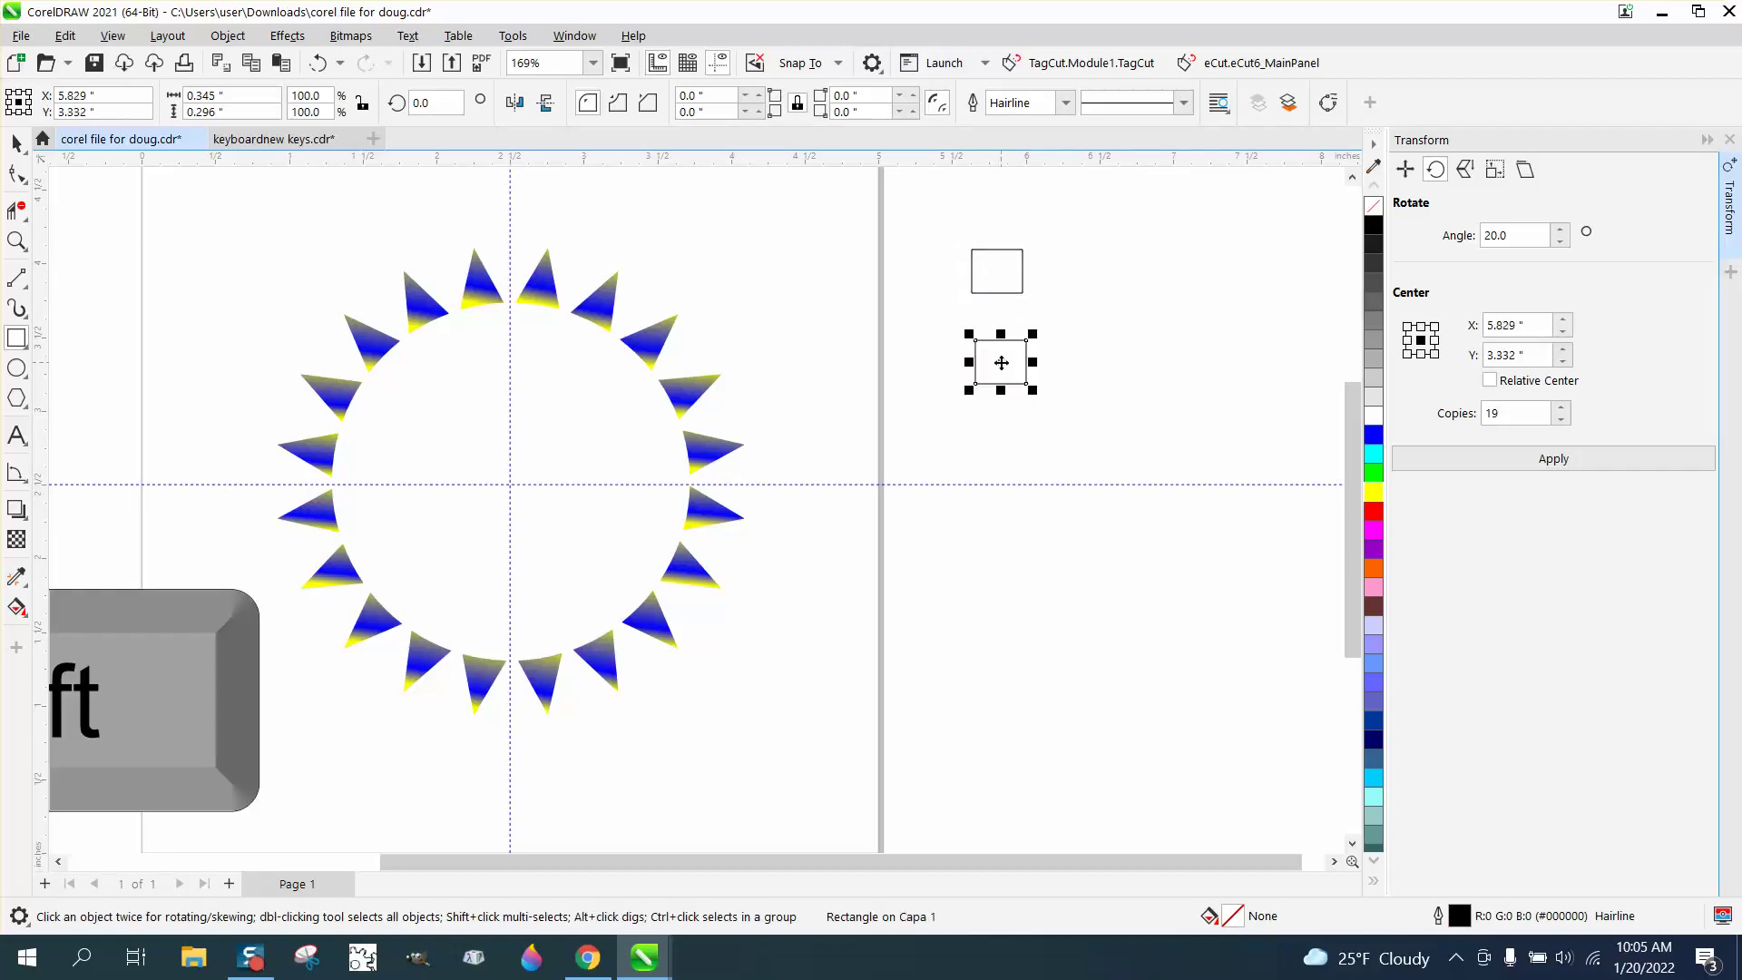
{"action": "key", "text": "ctrl+r"}
{"action": "key", "text": "ctrl+r"}
{"action": "key", "text": "ctrl+r"}
{"action": "key", "text": "ctrl+r"}
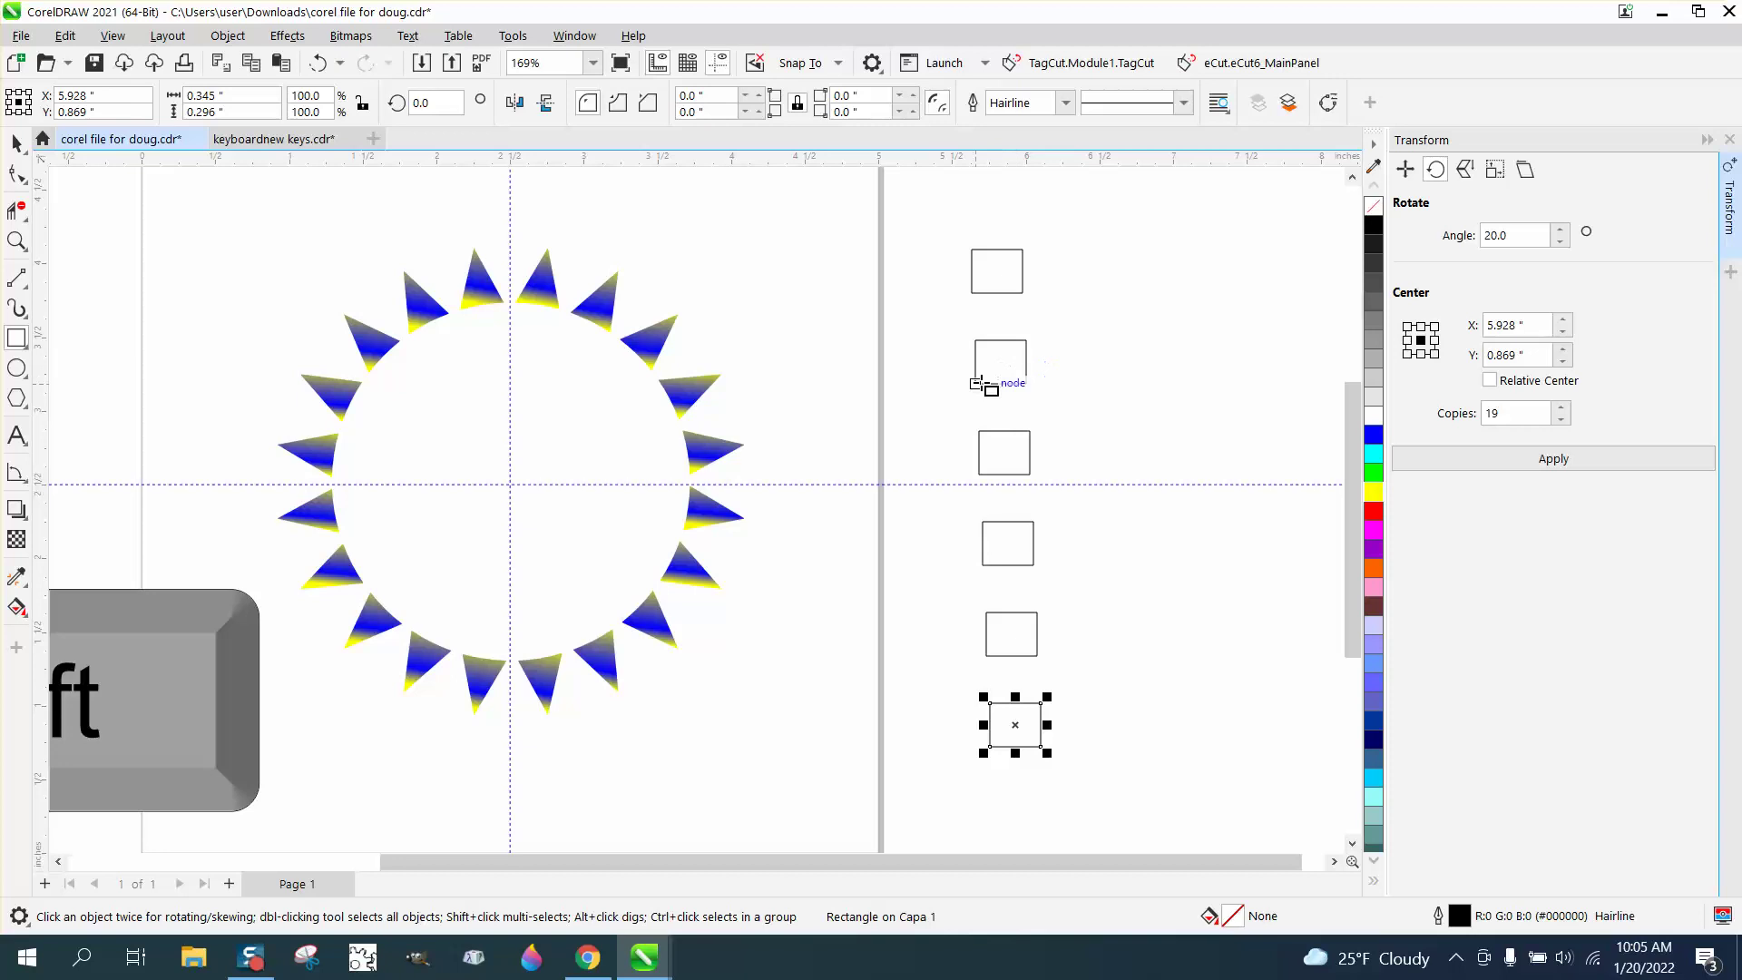
Drag-copy the six squares to the right to form a 2×6 grid and select the third-row right square.
{"action": "left_click", "coordinate": [18, 143]}
{"action": "left_click_drag", "start_coordinate": [908, 225], "coordinate": [1124, 774]}
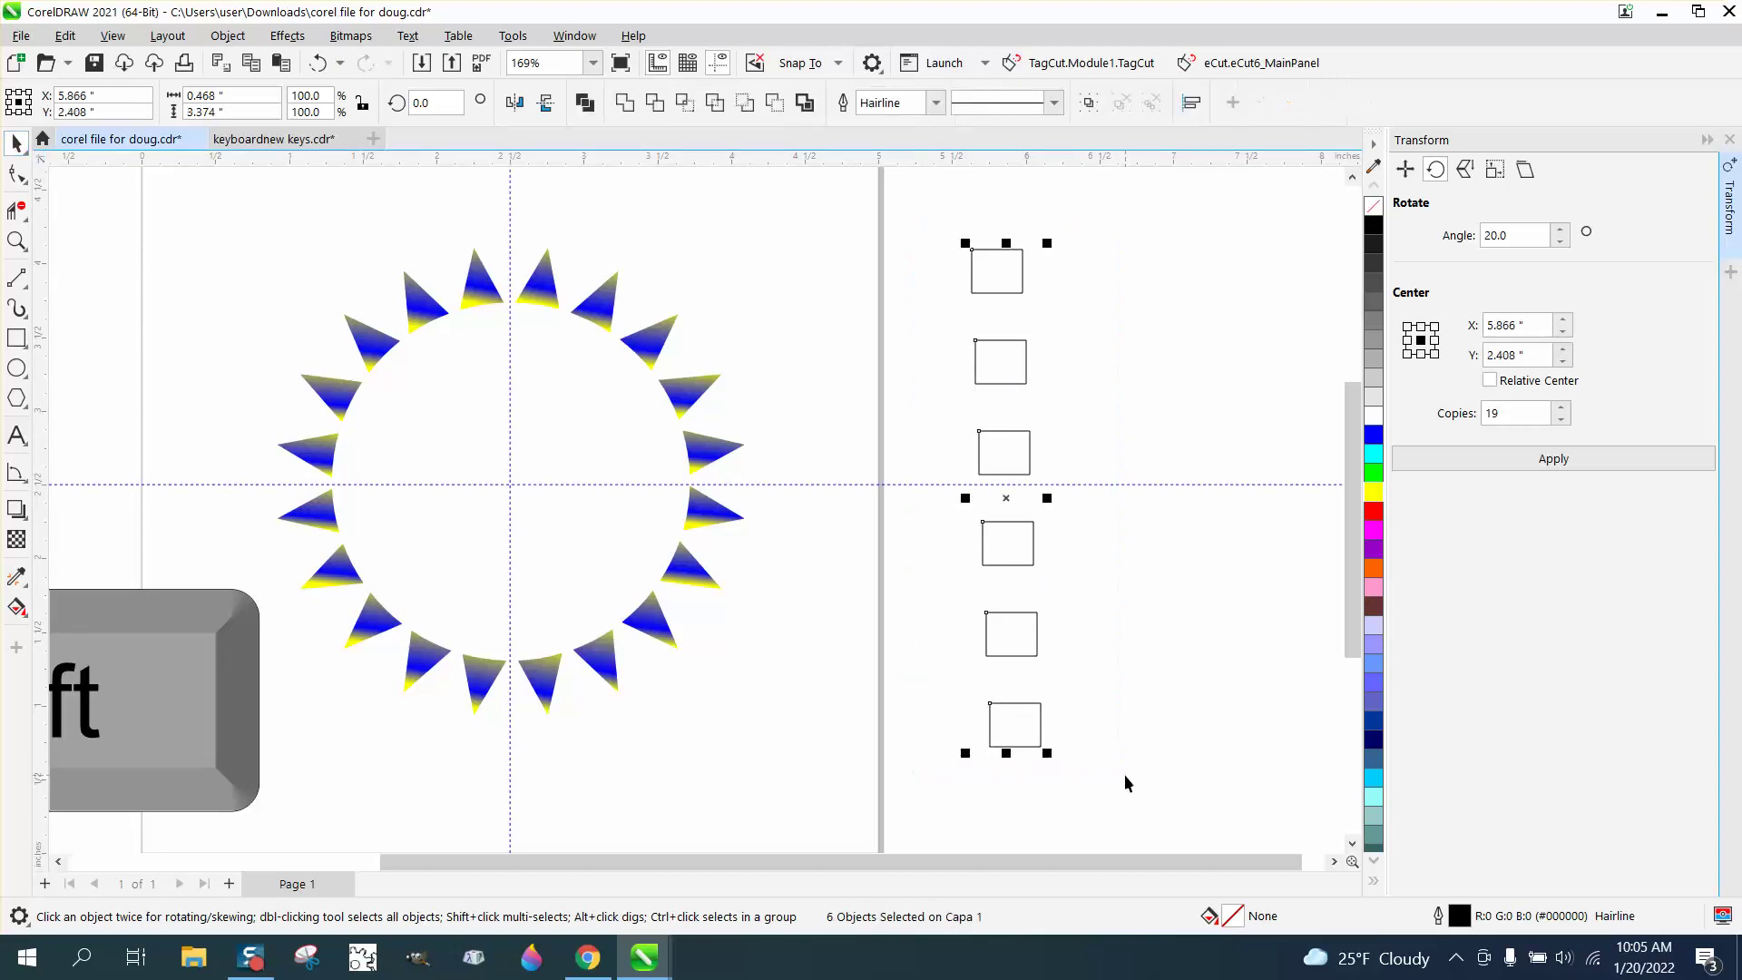
{"action": "left_click_drag", "start_coordinate": [1007, 498], "coordinate": [1113, 493]}
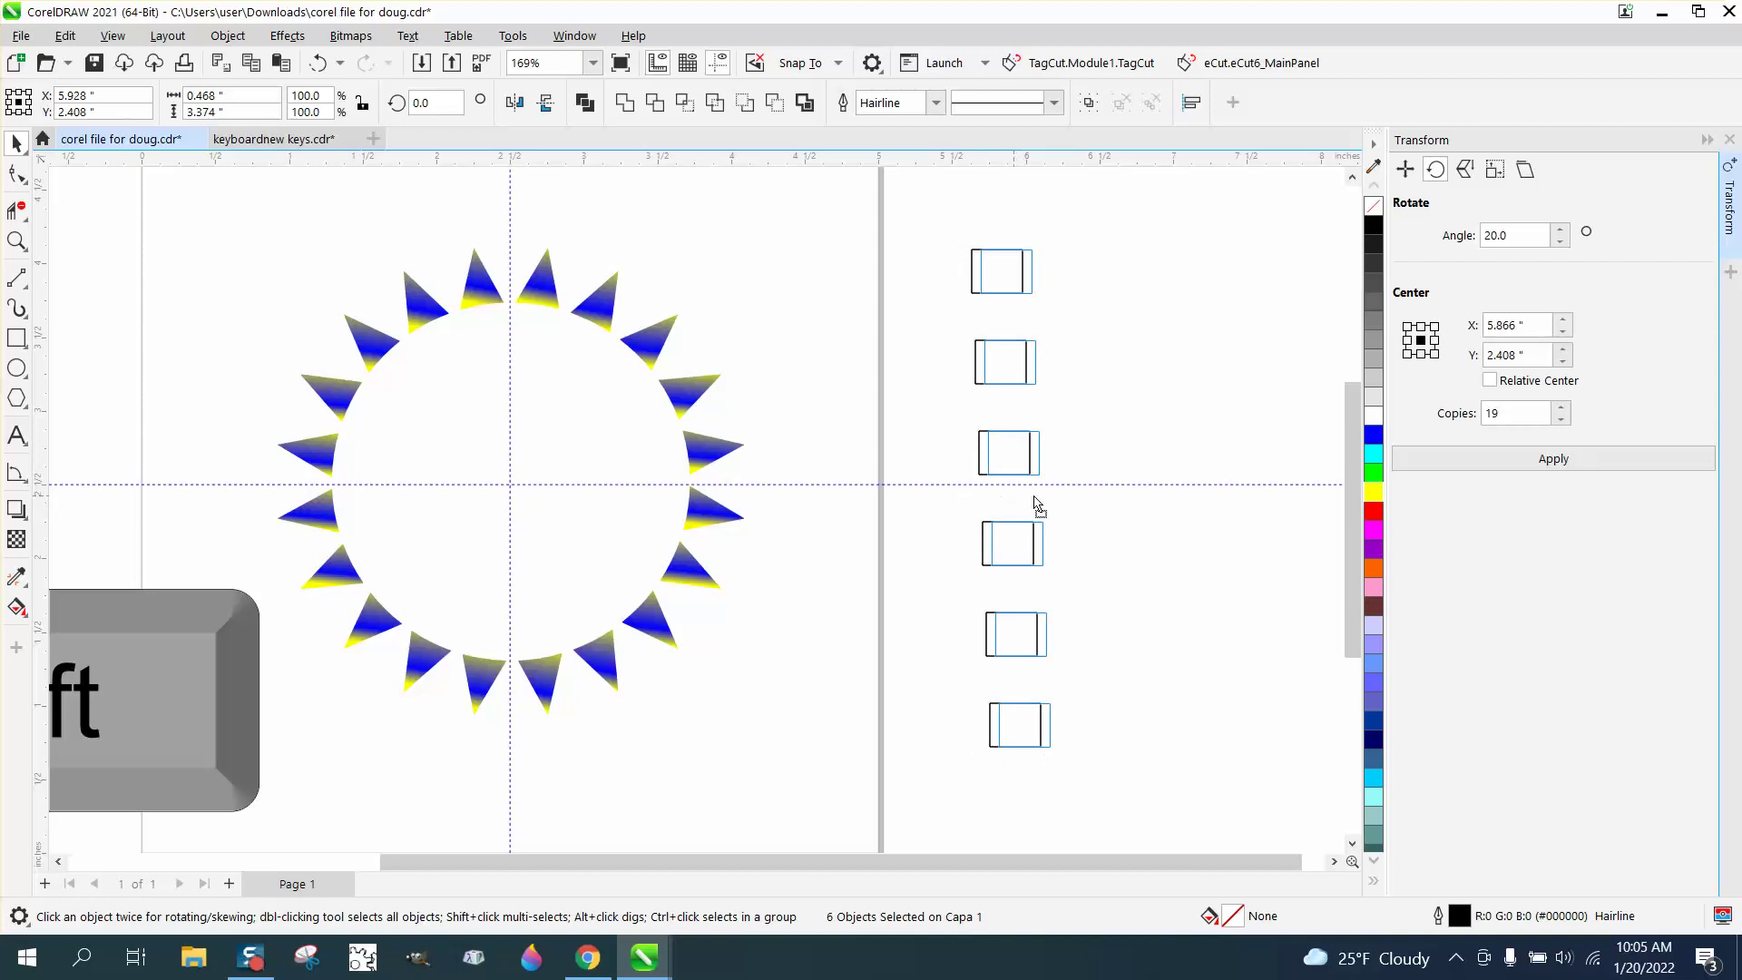
{"action": "right_click", "coordinate": [1113, 493]}
{"action": "left_click", "coordinate": [1197, 448]}
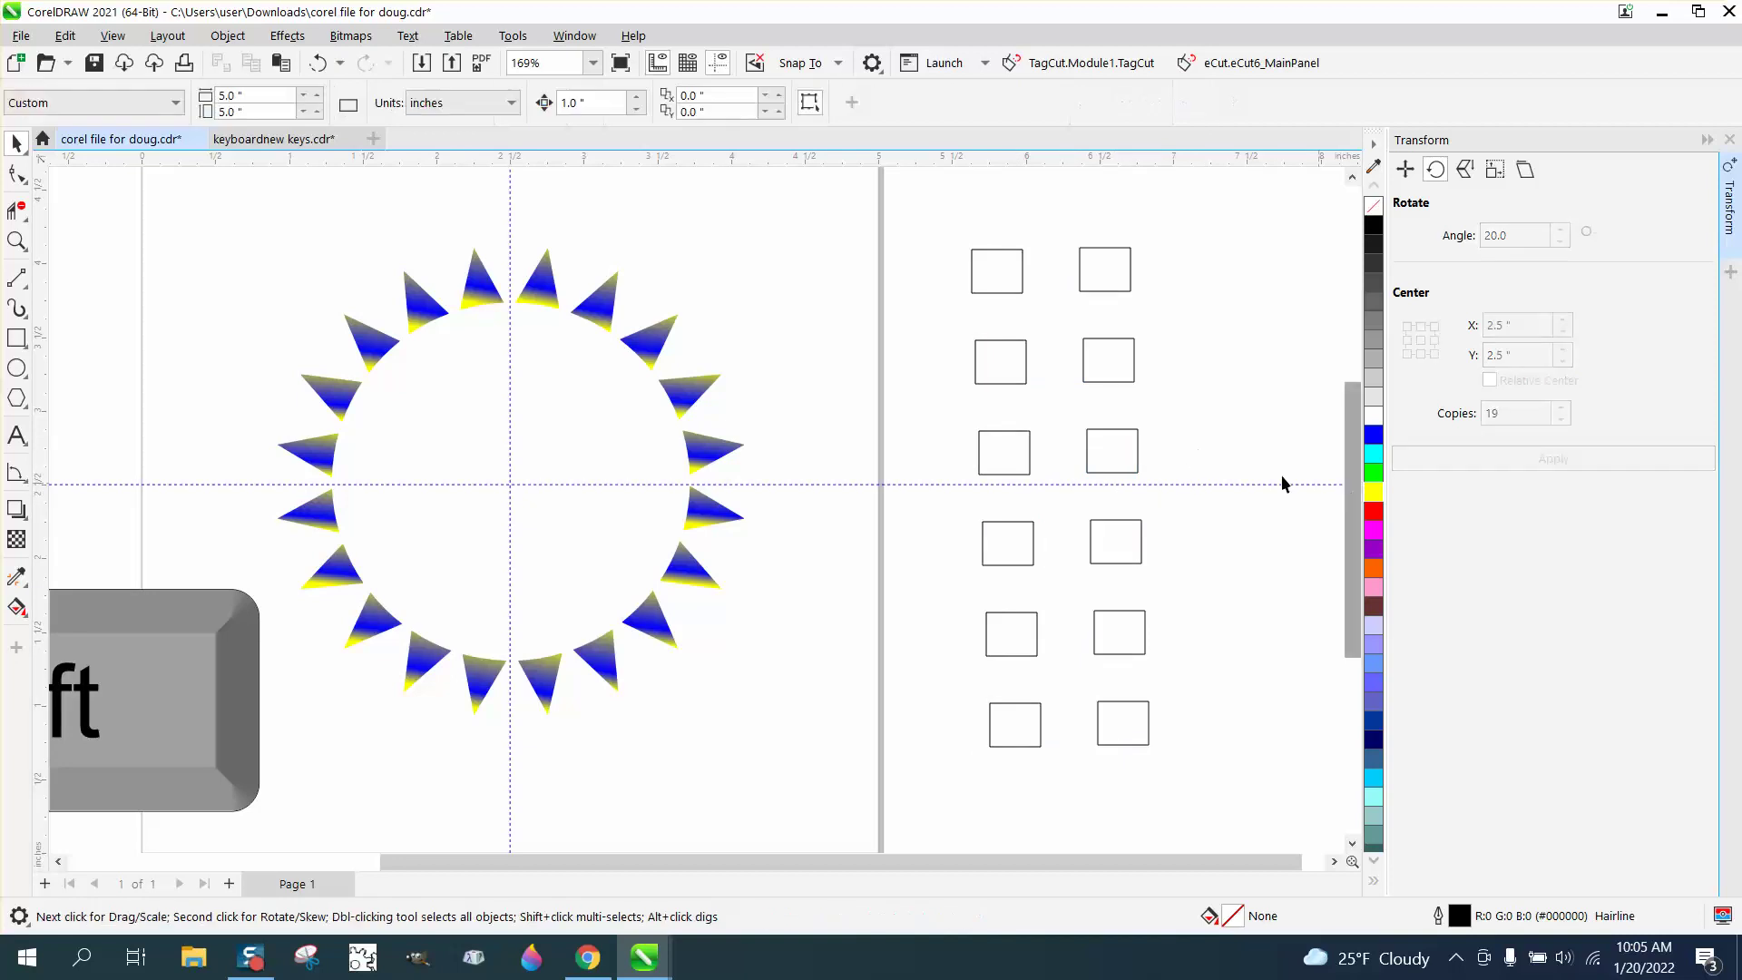
{"action": "left_click", "coordinate": [1118, 461]}
Fill the square red, then Ctrl-mix yellow three times to turn it a custom orange.
{"action": "left_click", "coordinate": [1373, 514]}
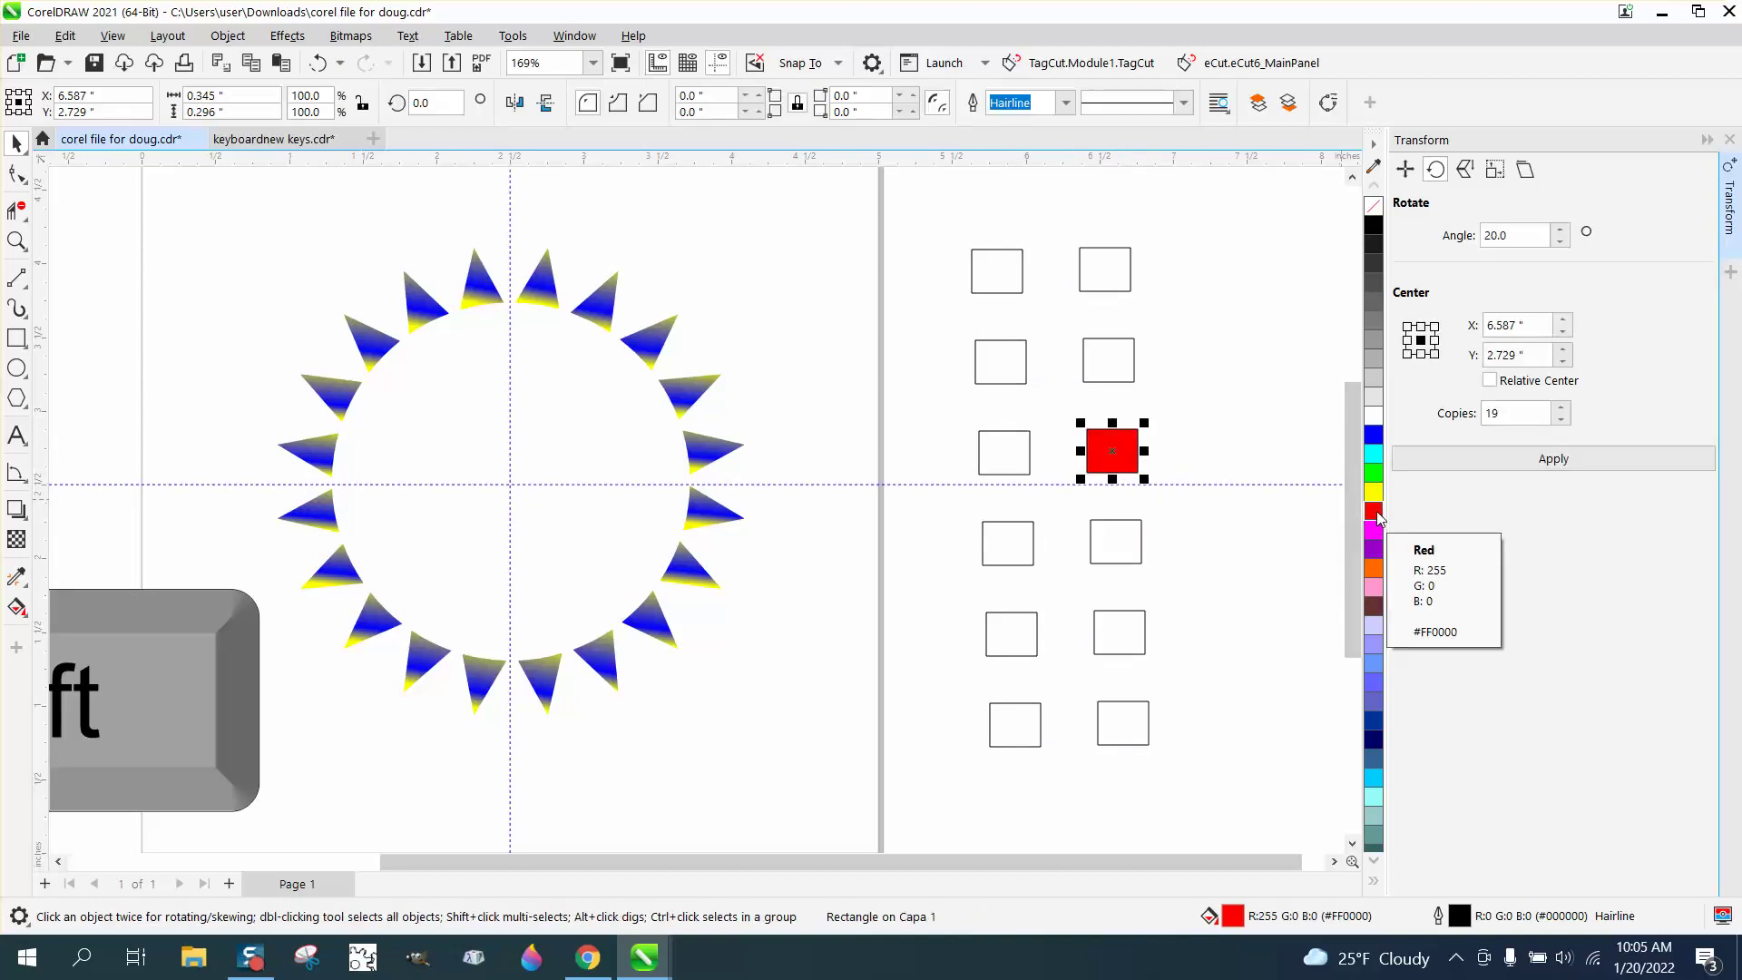
{"action": "left_click", "coordinate": [1374, 493], "text": "ctrl"}
{"action": "left_click", "coordinate": [1373, 494], "text": "ctrl"}
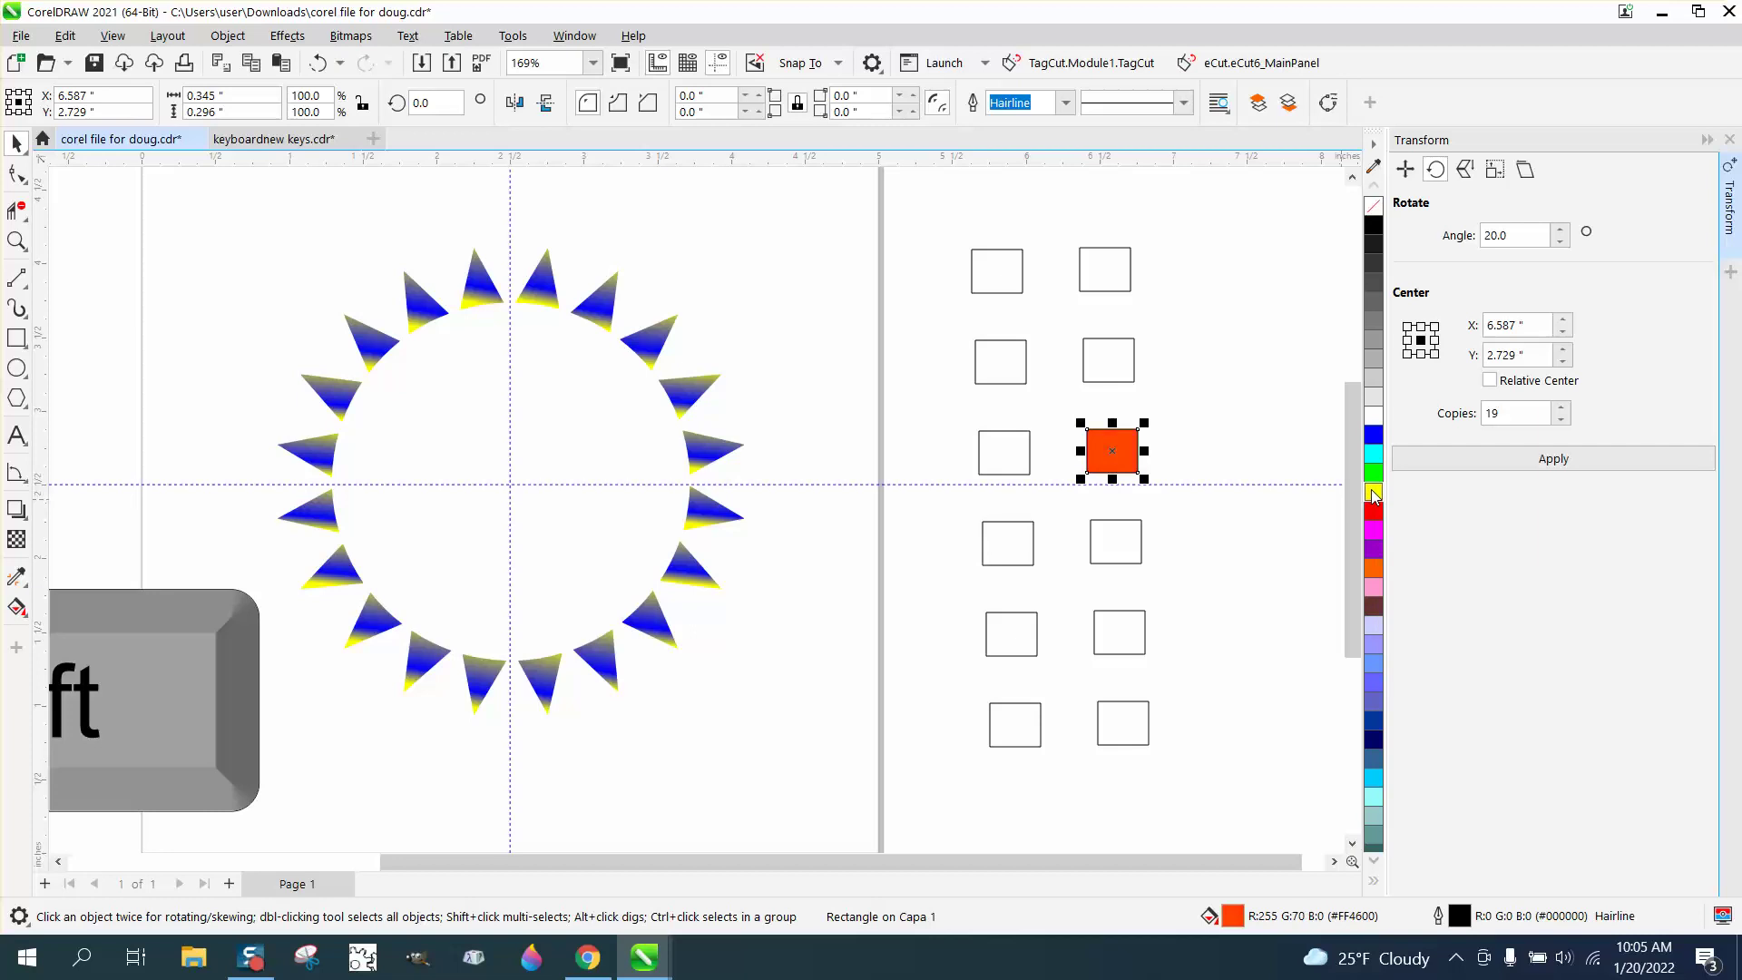
{"action": "left_click", "coordinate": [1373, 493], "text": "ctrl"}
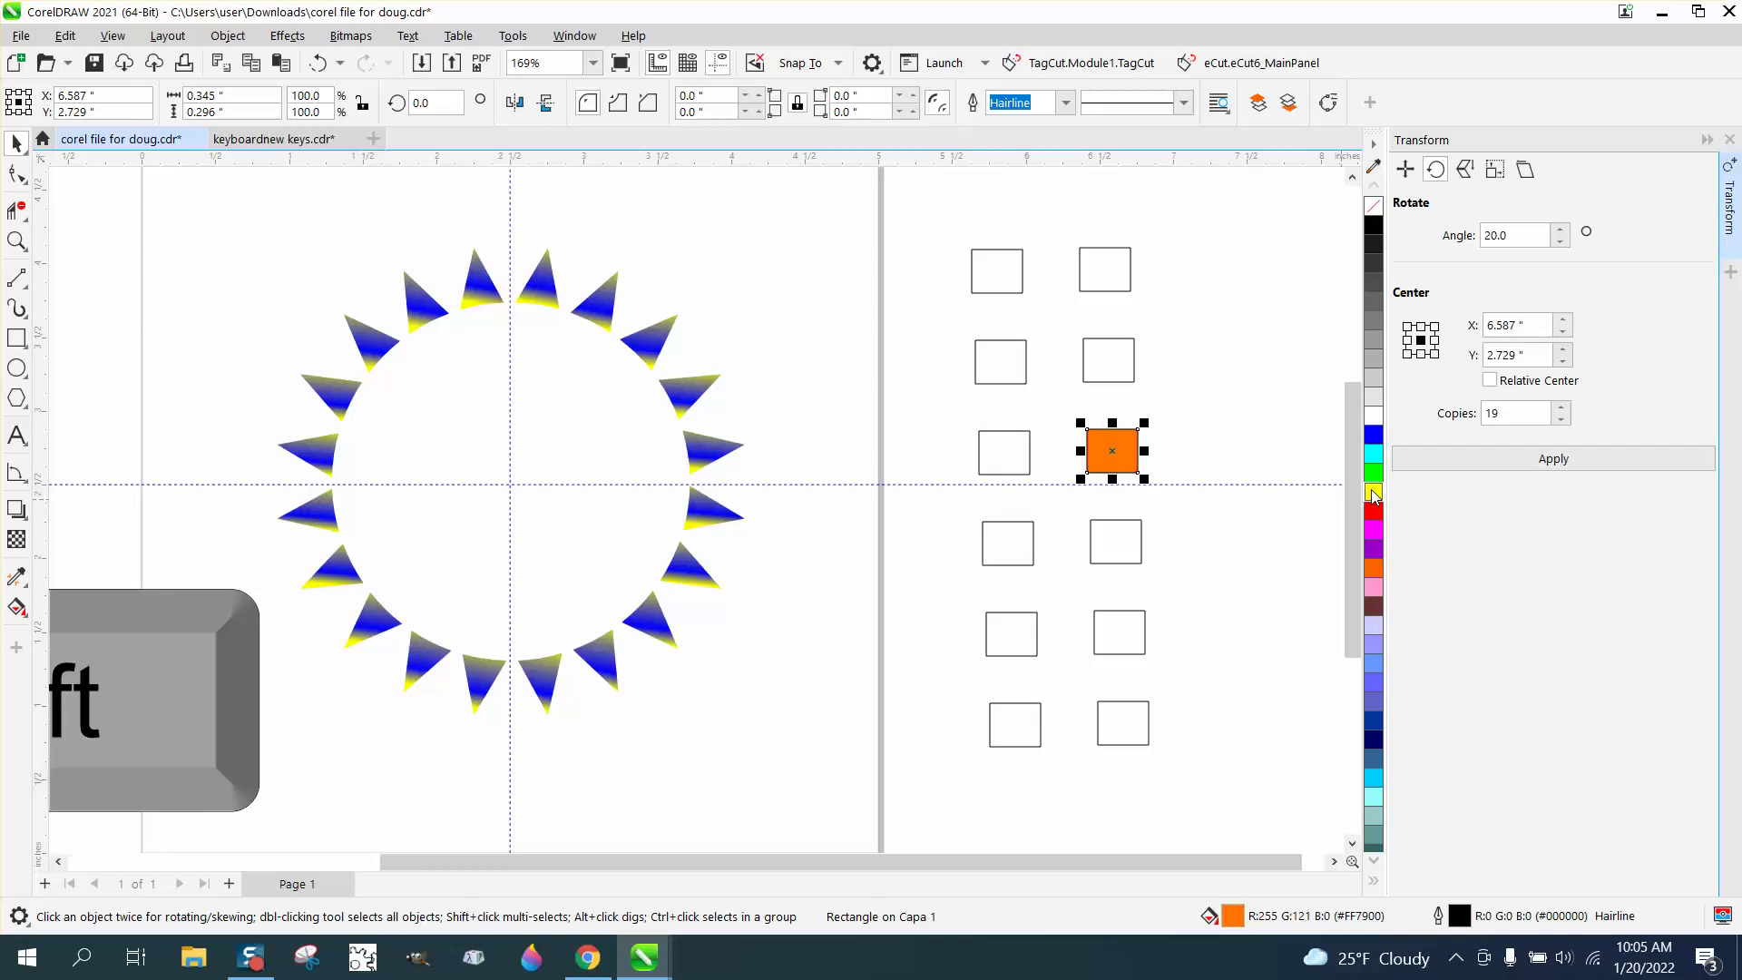
{"action": "left_click", "coordinate": [1245, 456]}
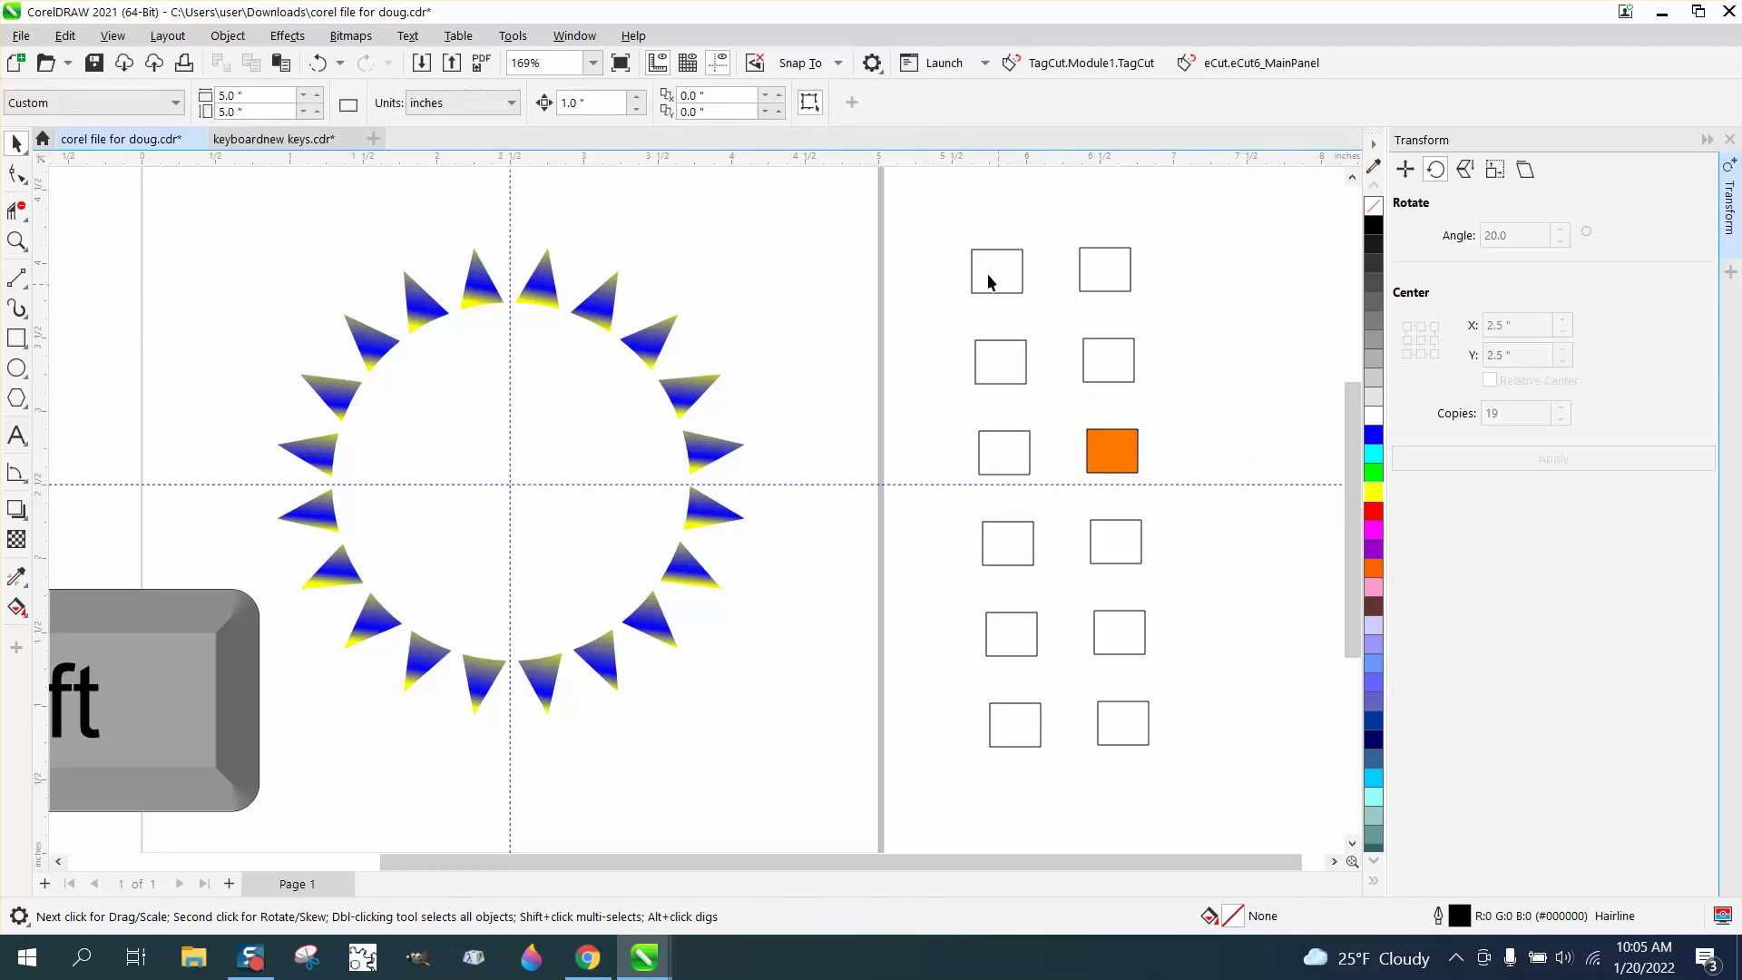
{"action": "left_click_drag", "start_coordinate": [966, 456], "coordinate": [1248, 796]}
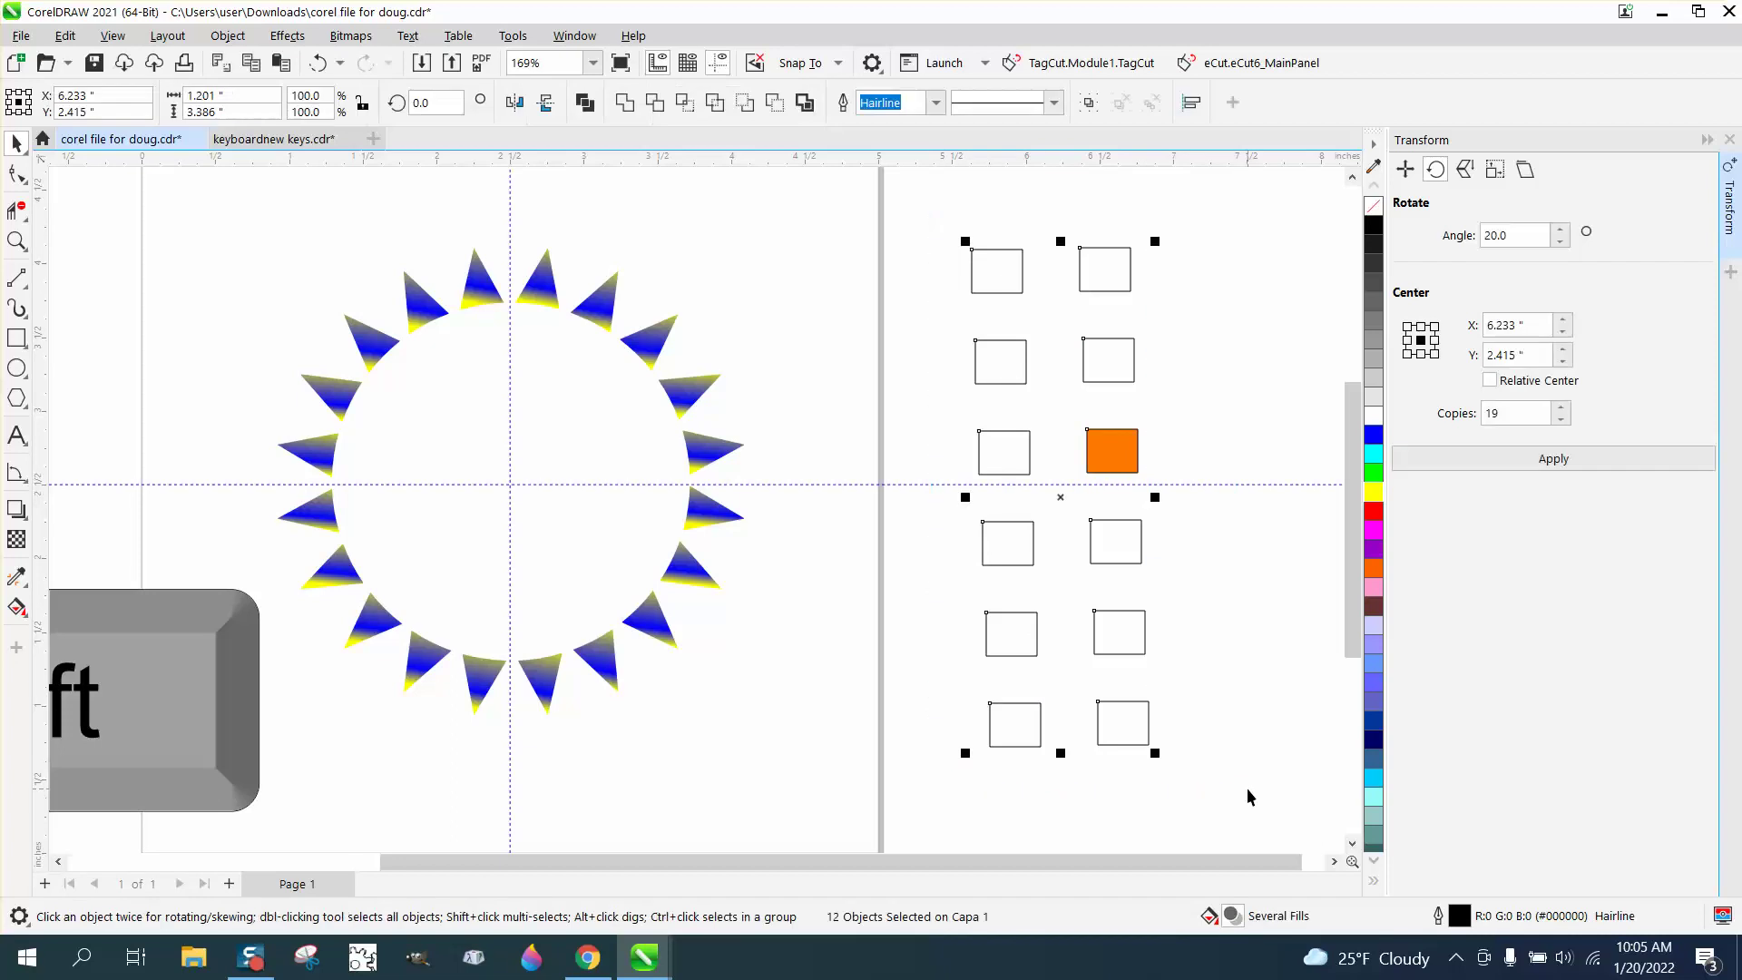
{"action": "left_click", "coordinate": [1125, 471], "text": "shift"}
{"action": "left_click", "coordinate": [65, 36]}
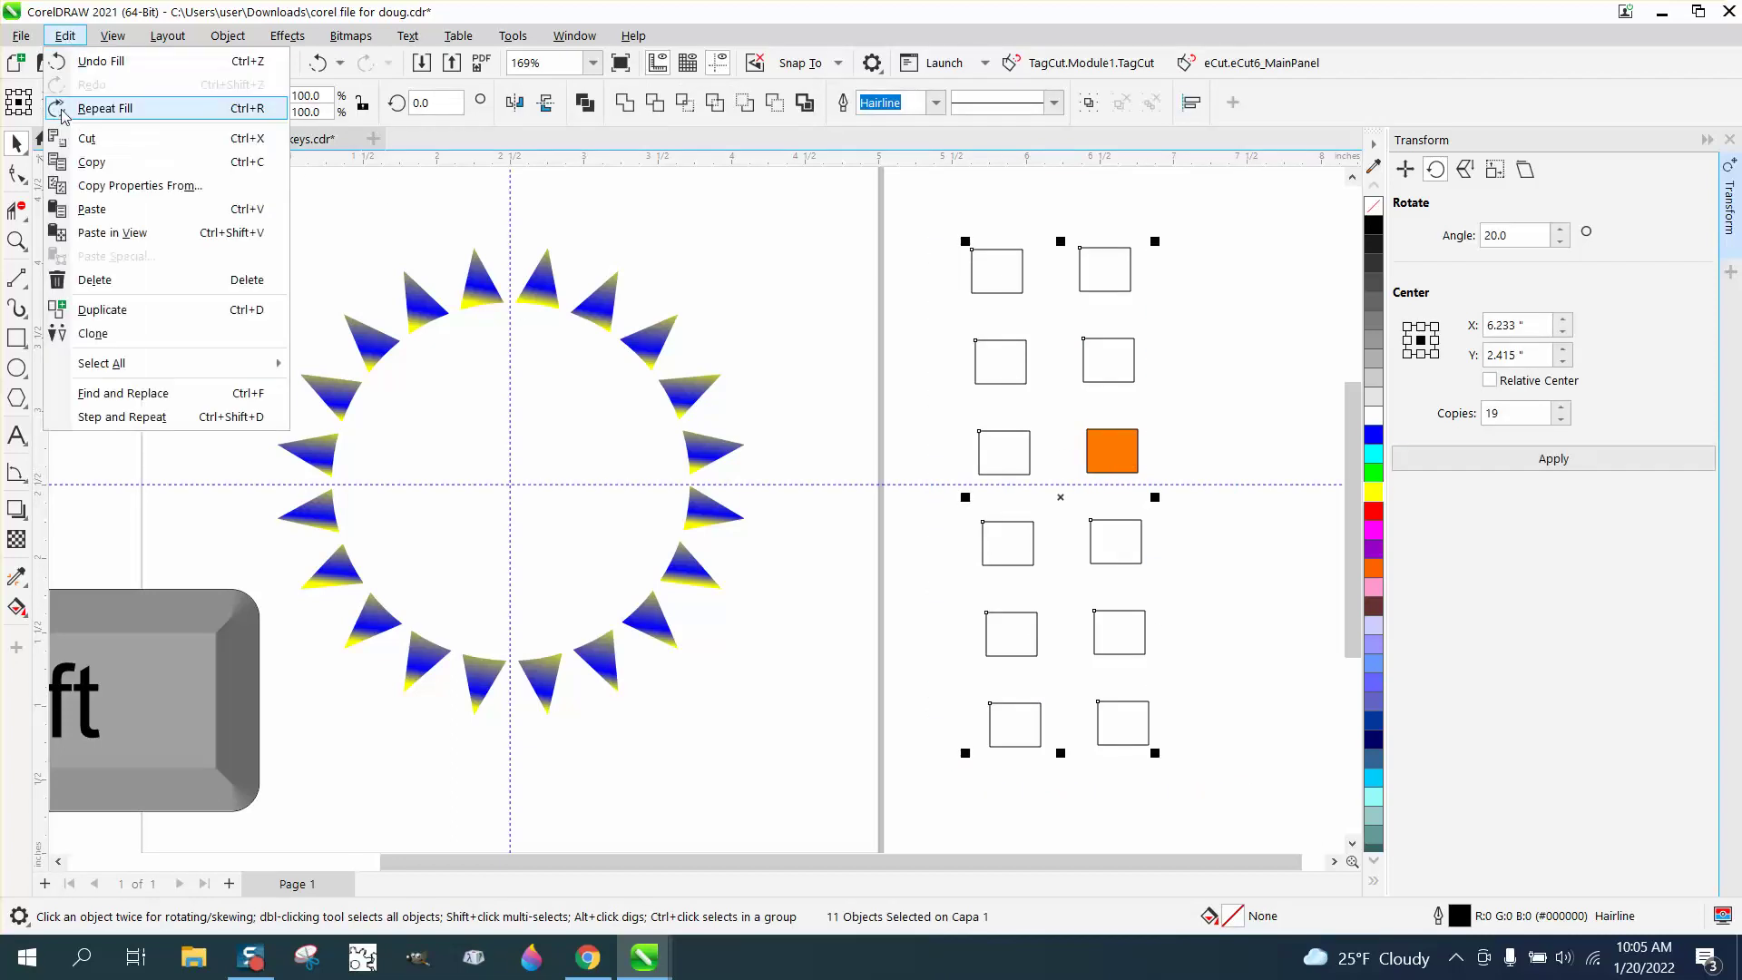
{"action": "left_click", "coordinate": [109, 189]}
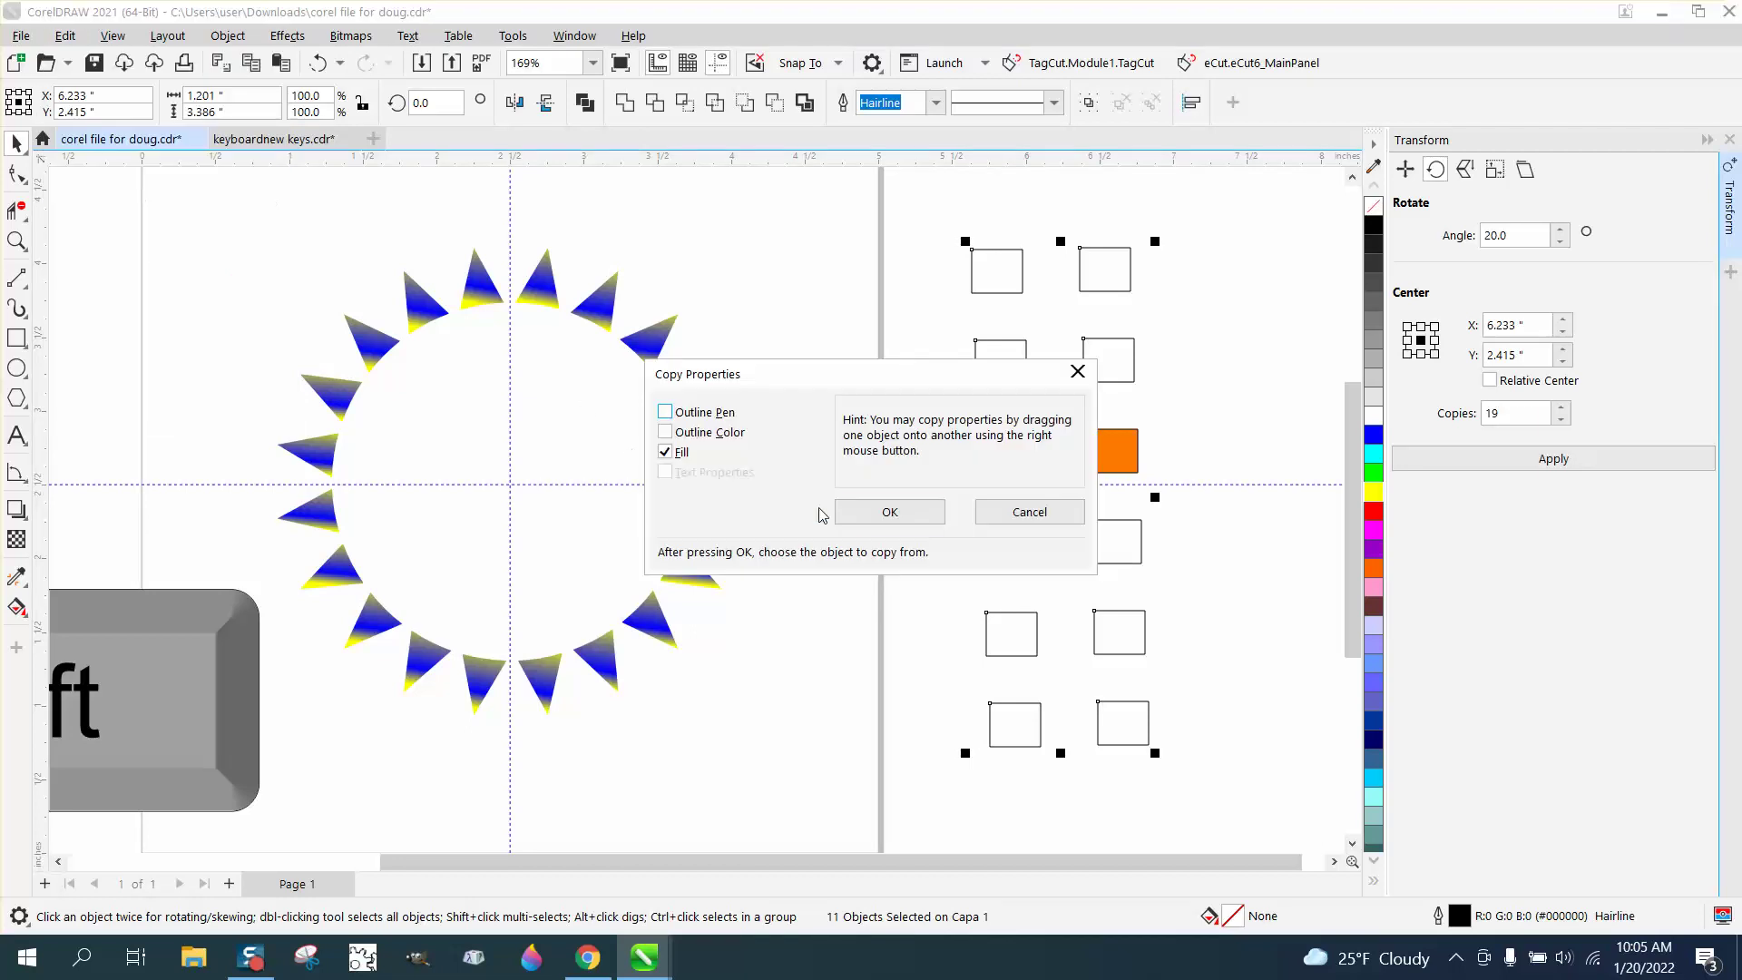
{"action": "left_click", "coordinate": [885, 514]}
{"action": "left_click", "coordinate": [1092, 451]}
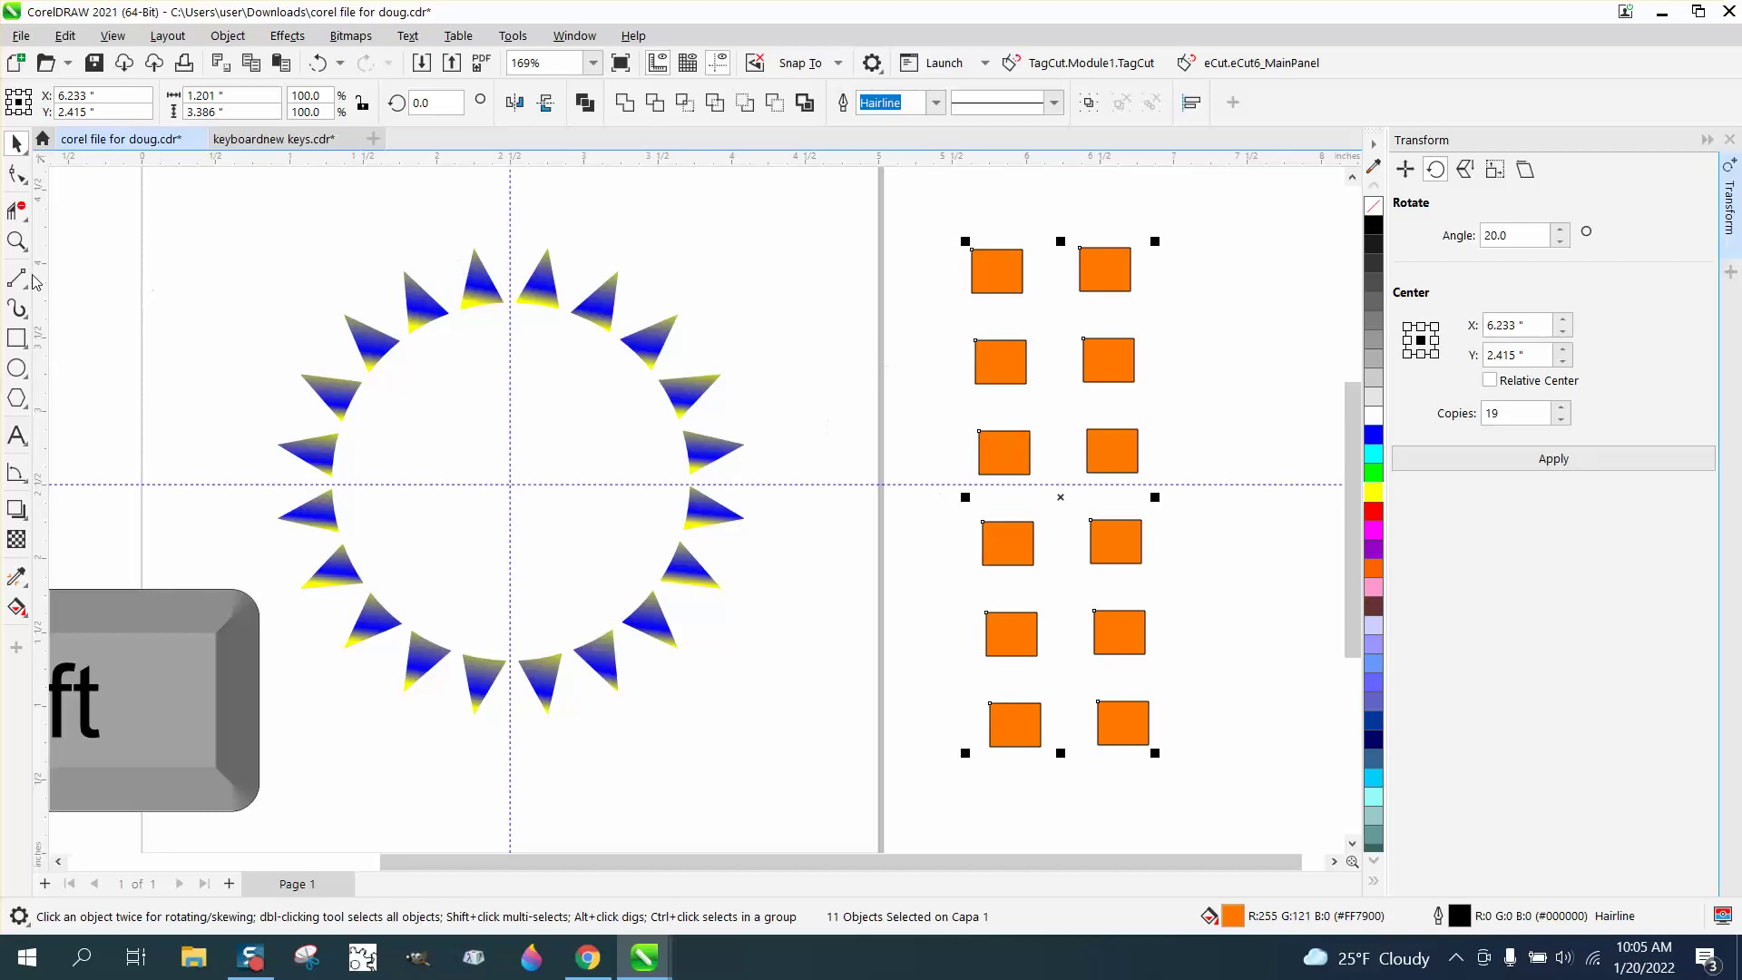
{"action": "left_click", "coordinate": [16, 242]}
{"action": "left_click_drag", "start_coordinate": [914, 351], "coordinate": [1194, 515]}
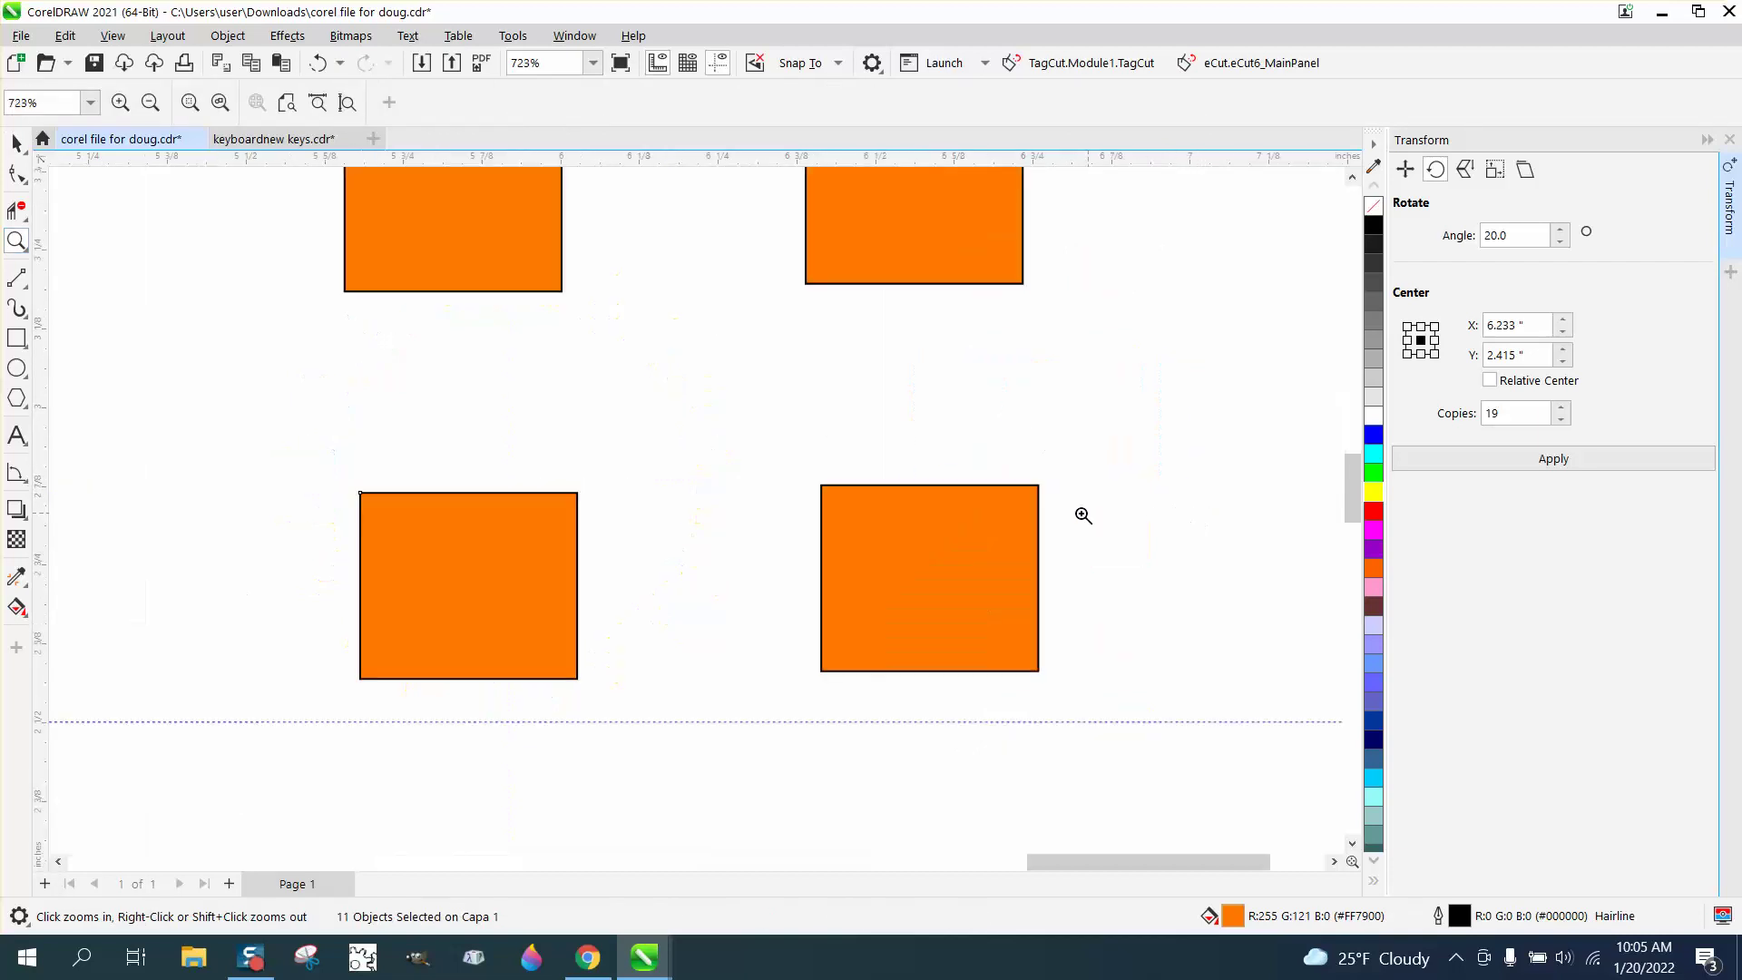
{"action": "scroll", "coordinate": [1083, 515], "scroll_direction": "down", "scroll_amount": 5}
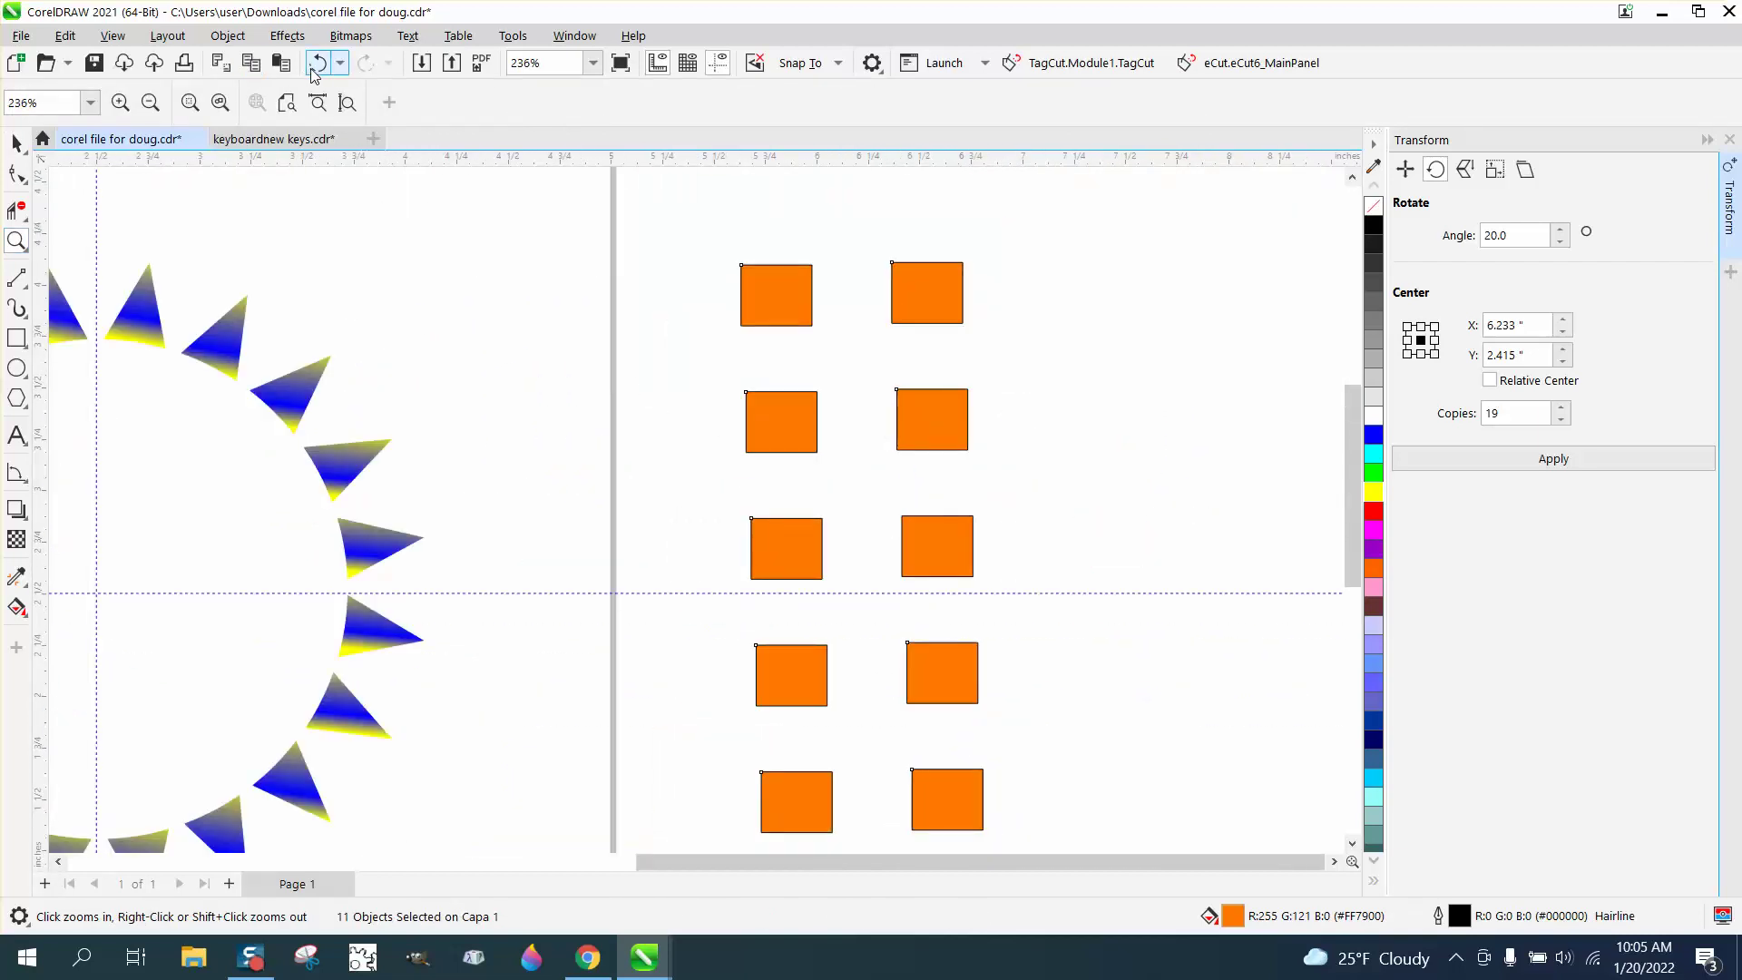
{"action": "left_click", "coordinate": [317, 64]}
{"action": "scroll", "coordinate": [496, 248], "scroll_direction": "down", "scroll_amount": 1}
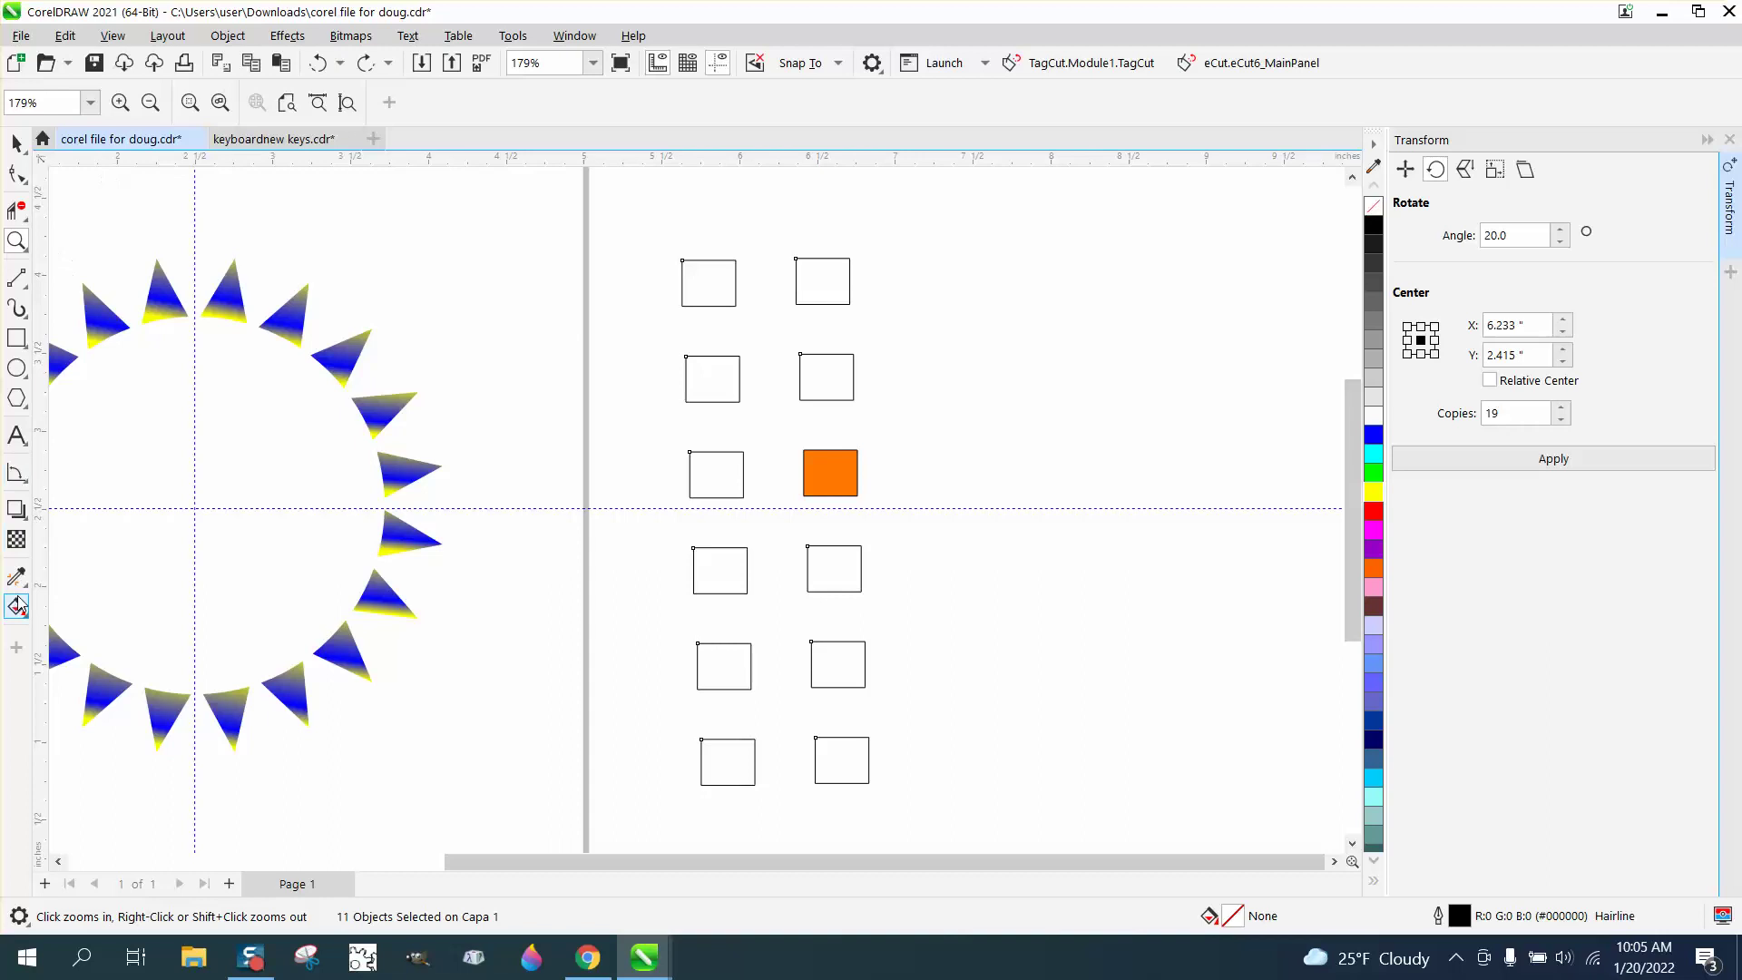
{"action": "left_click", "coordinate": [25, 585]}
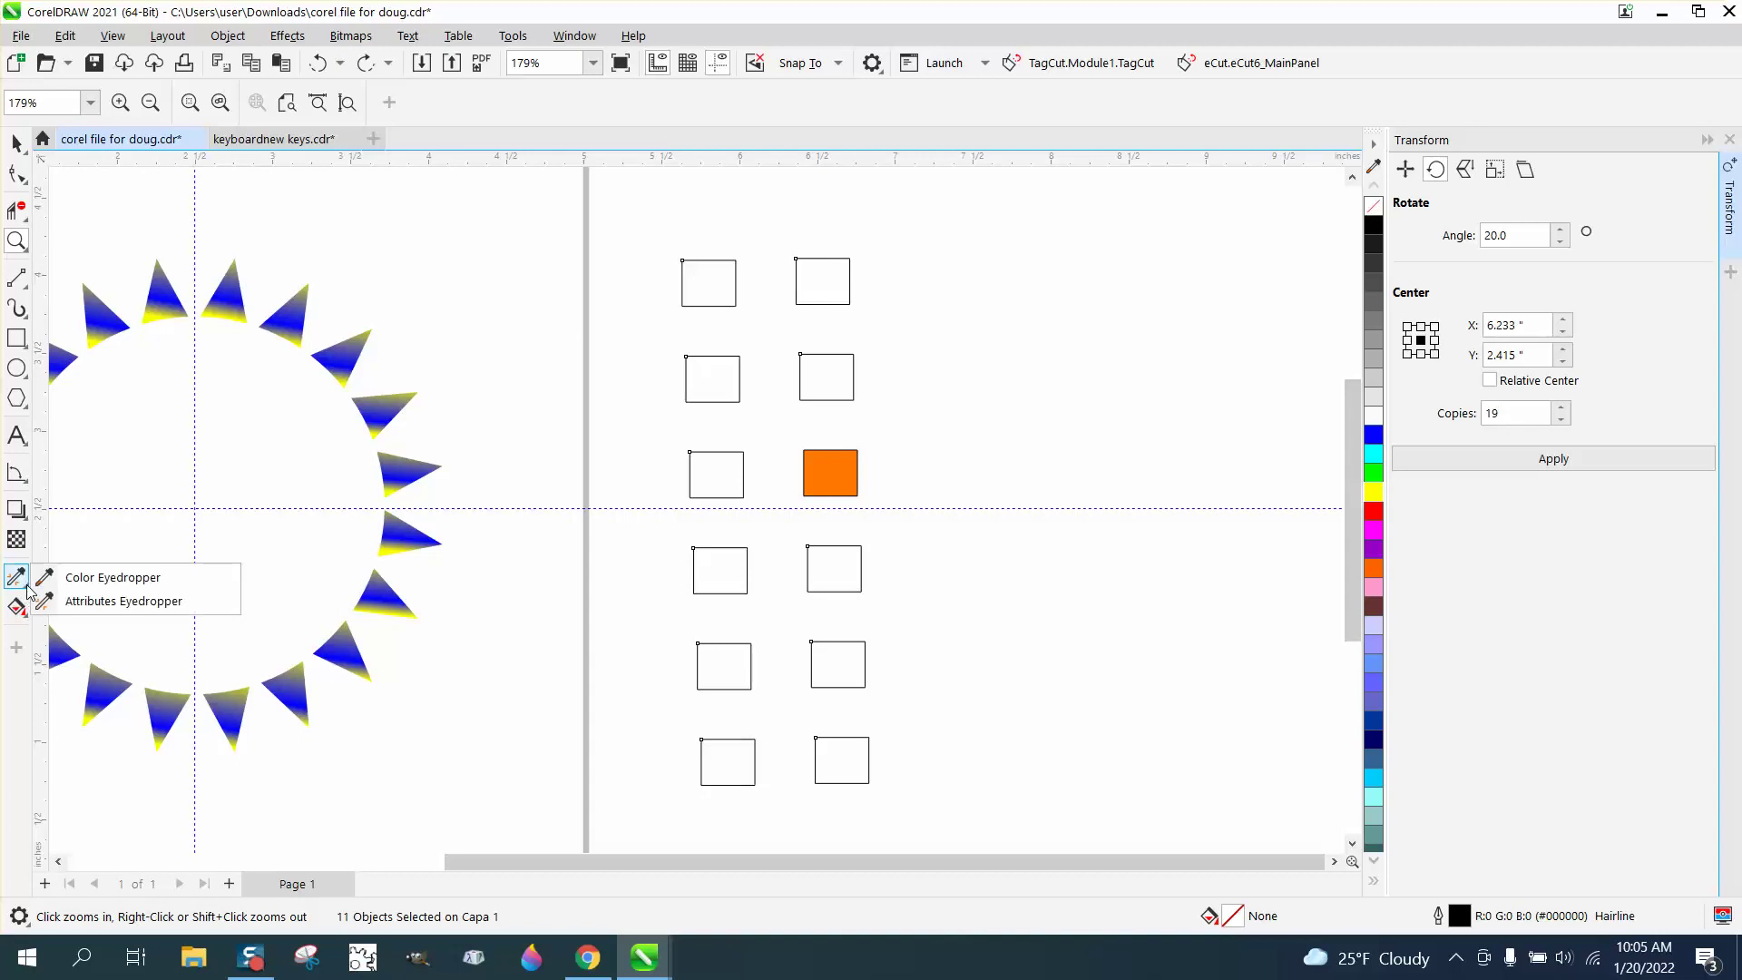
Eyedropper the orange and apply it to both row-two squares and the left squares of rows three and four.
{"action": "left_click", "coordinate": [82, 578]}
{"action": "left_click", "coordinate": [831, 473]}
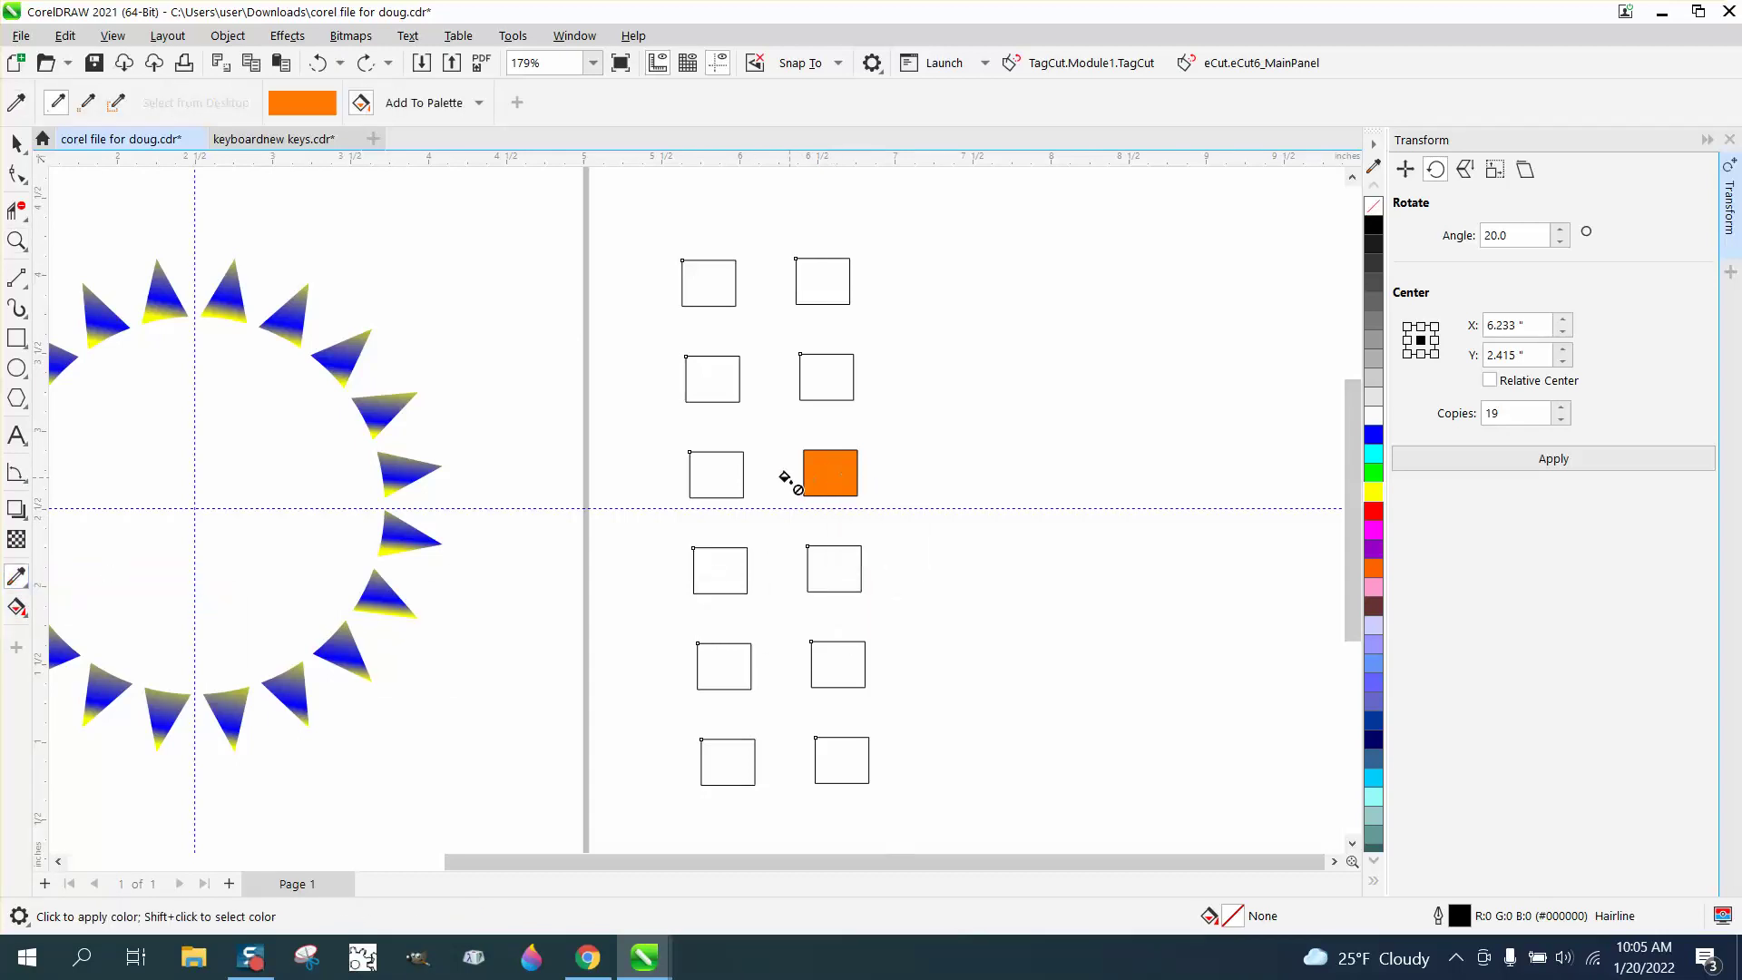
{"action": "left_click", "coordinate": [717, 473]}
{"action": "left_click", "coordinate": [713, 379]}
{"action": "left_click", "coordinate": [817, 378]}
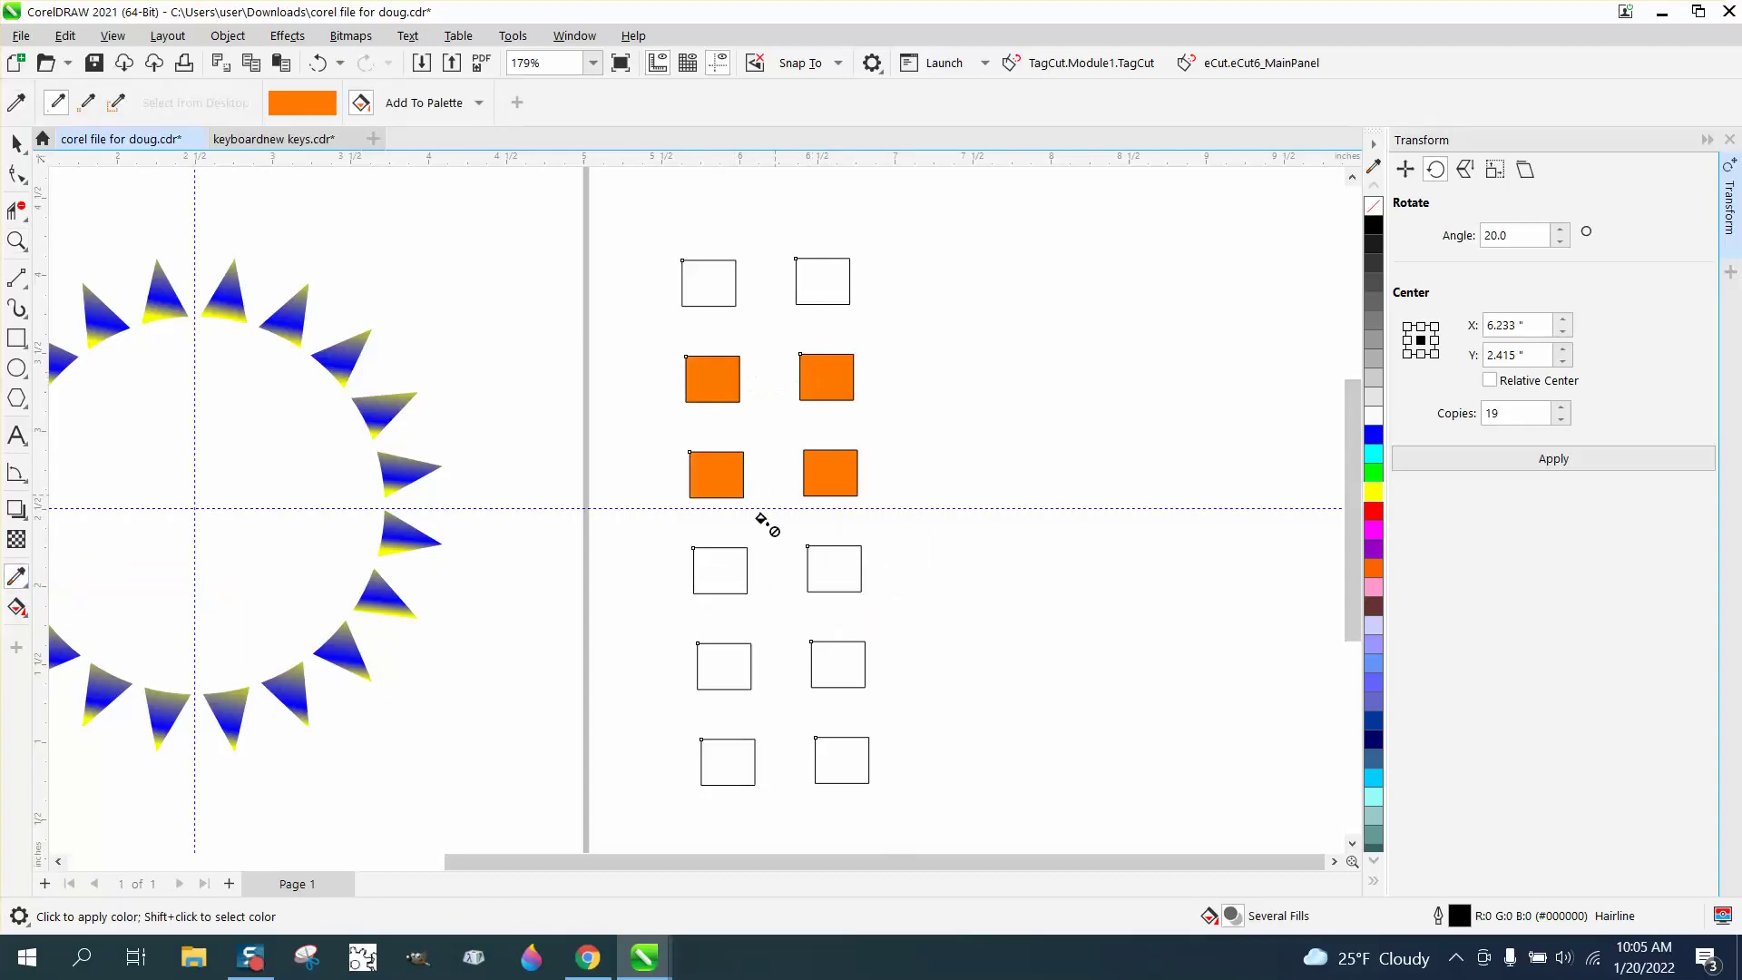
{"action": "left_click", "coordinate": [721, 569]}
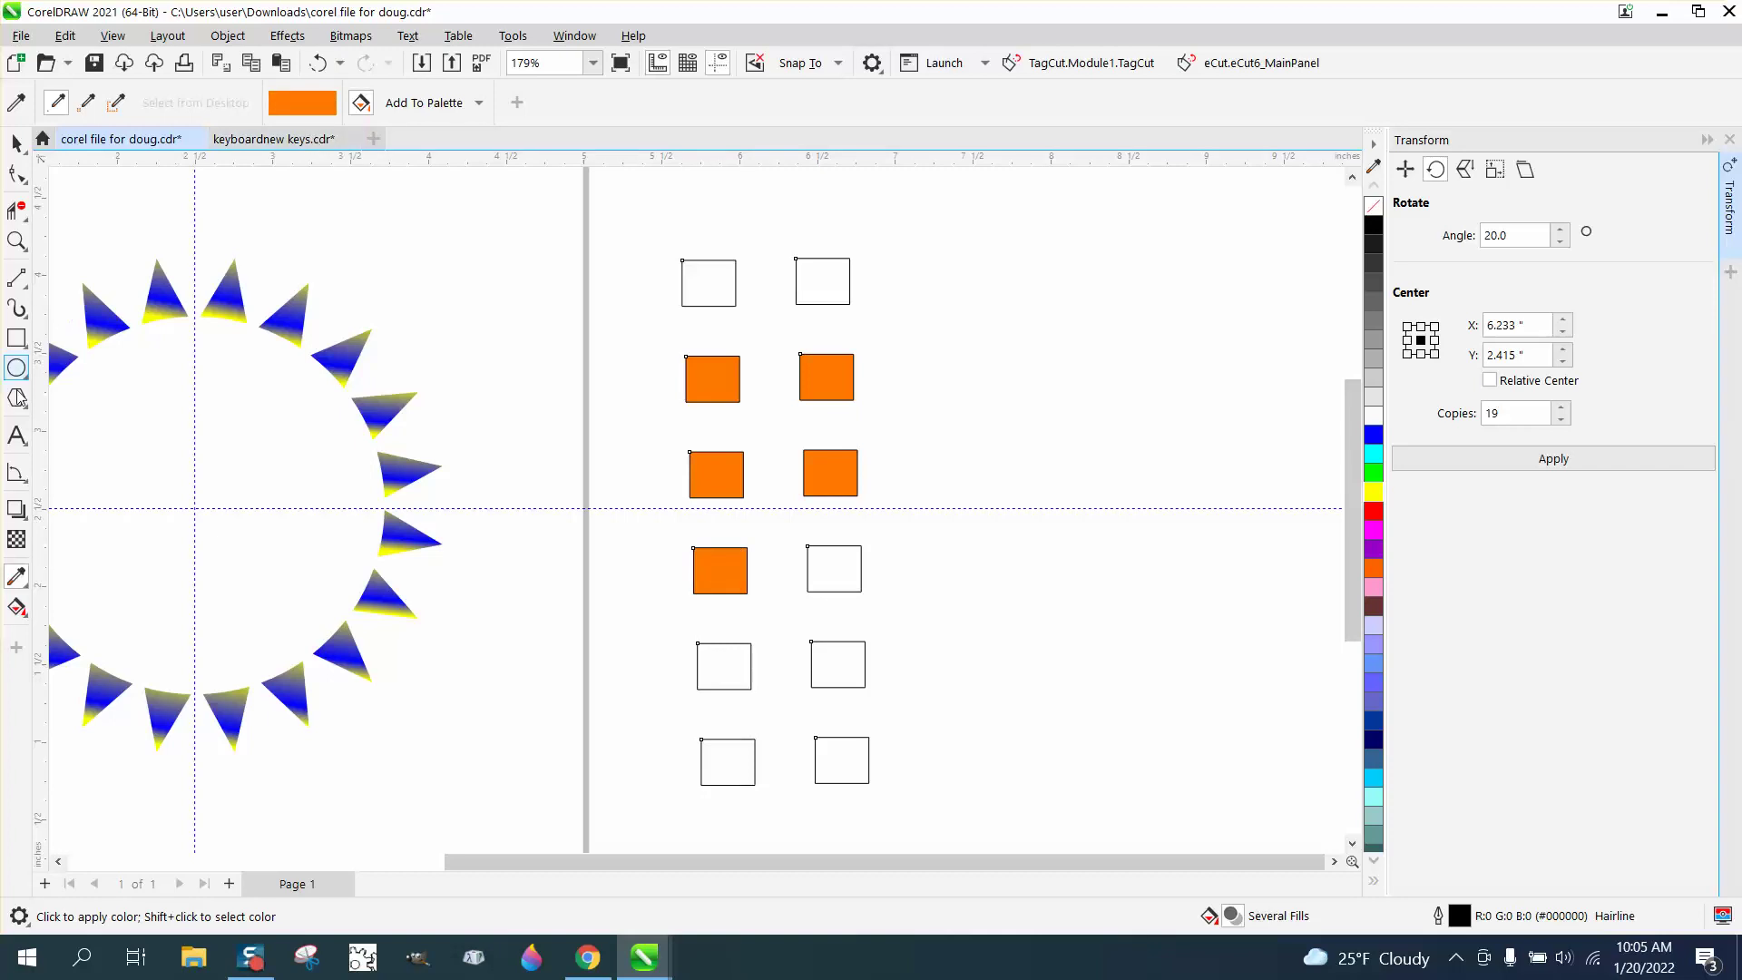
Switch to Smart Fill and sample the orange from a filled square as its fill colour.
{"action": "left_click", "coordinate": [22, 620]}
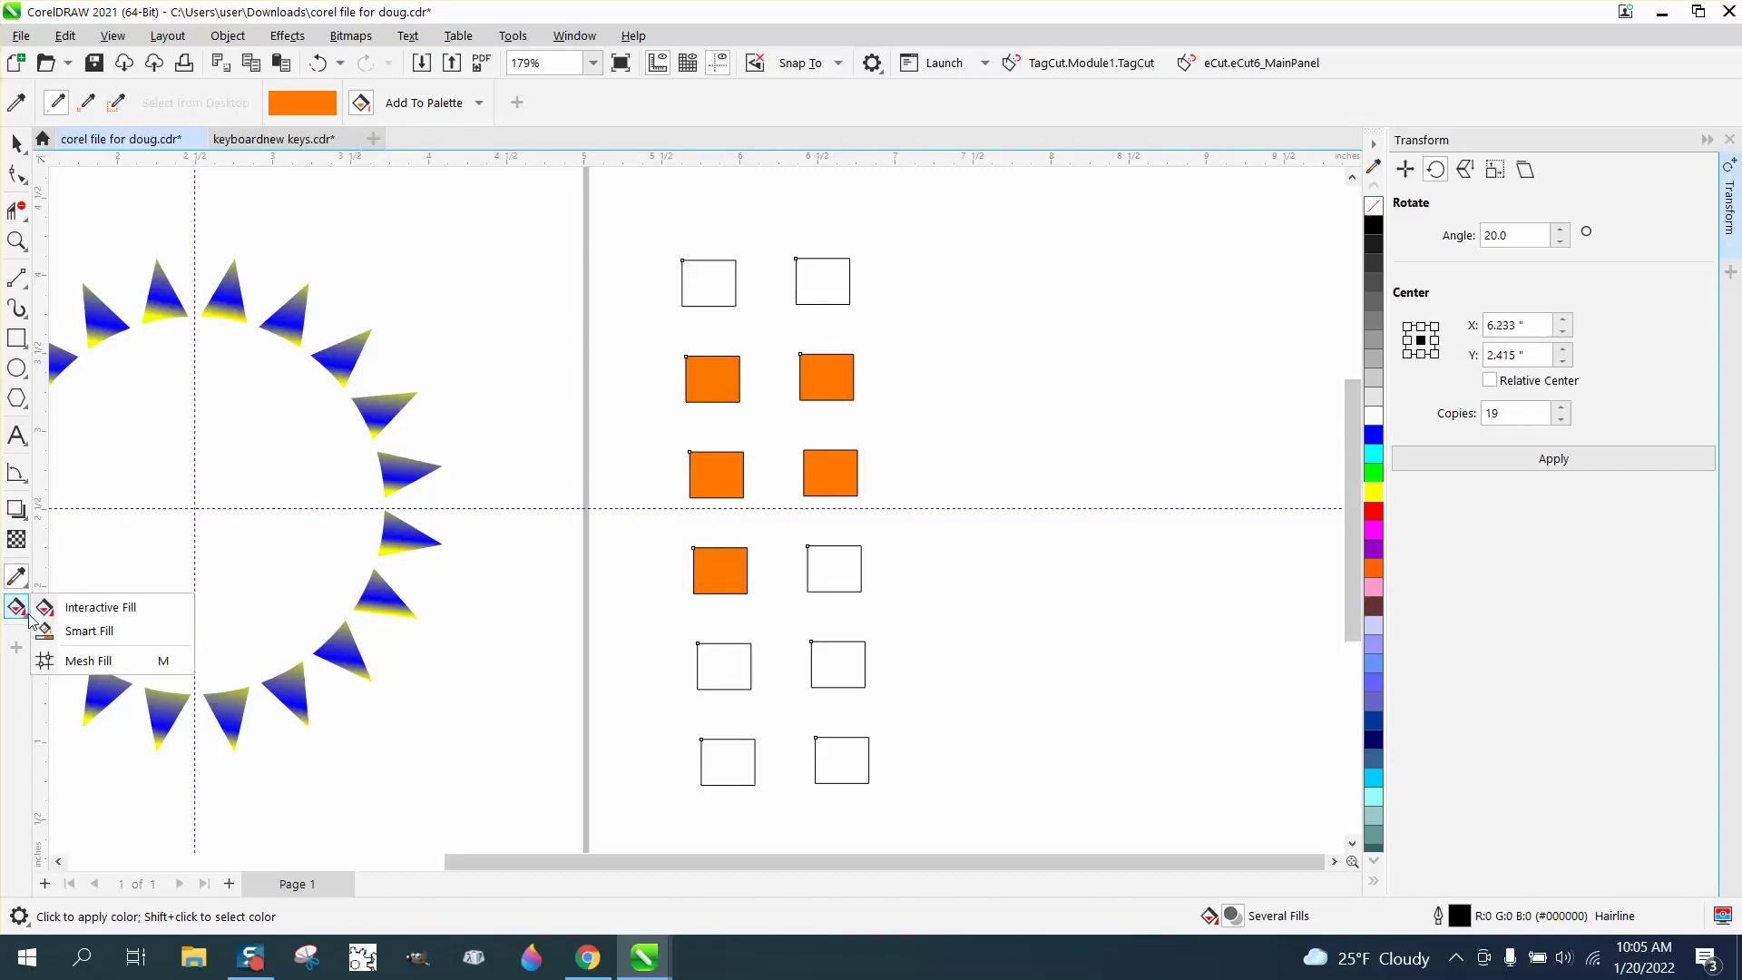
{"action": "left_click", "coordinate": [93, 636]}
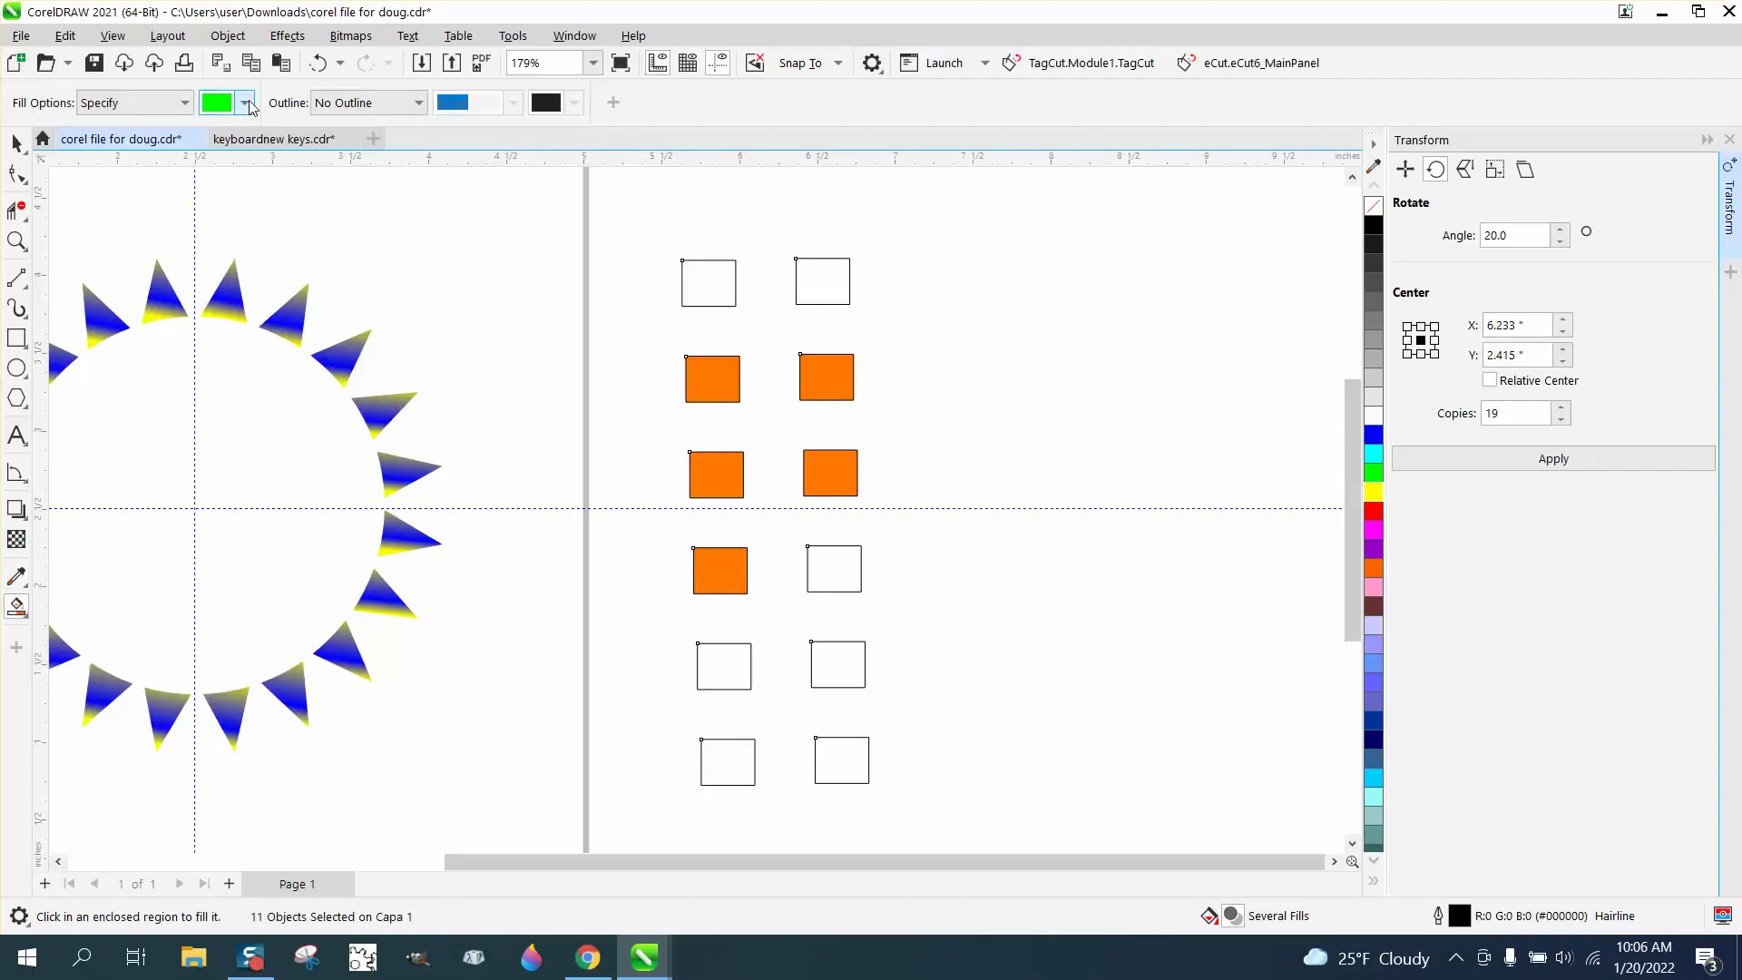
{"action": "left_click", "coordinate": [244, 102]}
{"action": "left_click", "coordinate": [425, 449]}
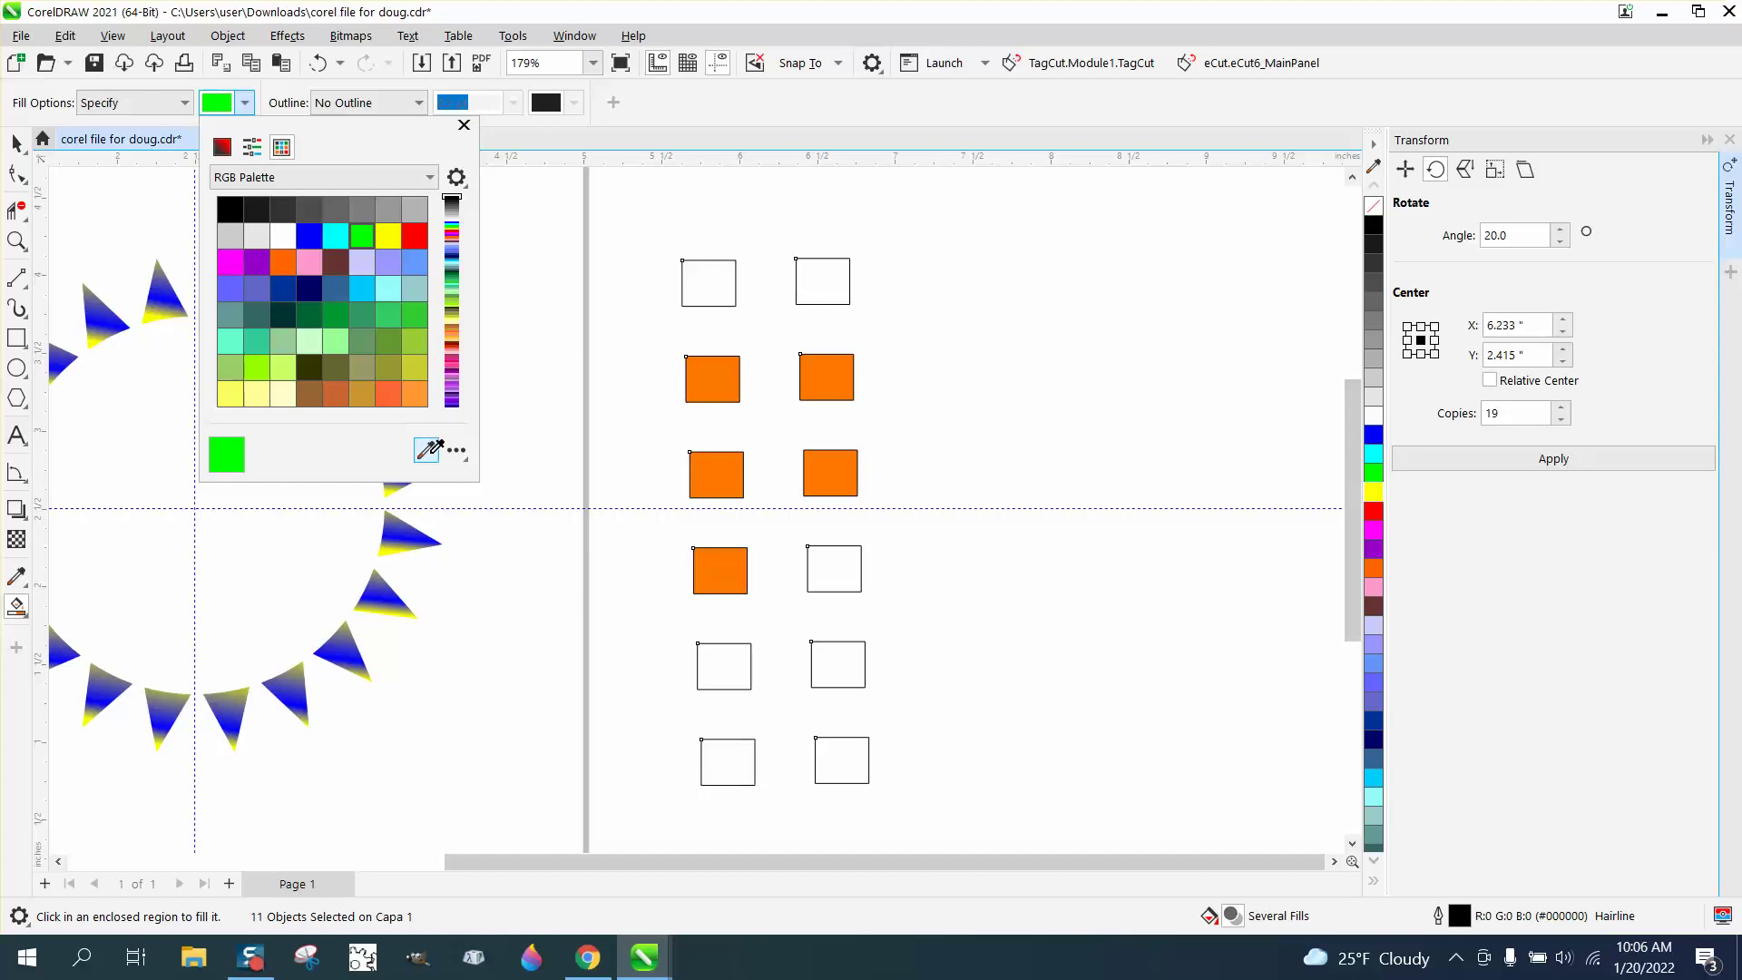
{"action": "left_click", "coordinate": [827, 469]}
Fill the seven remaining white squares orange so the whole 2×6 grid matches.
{"action": "left_click", "coordinate": [823, 284]}
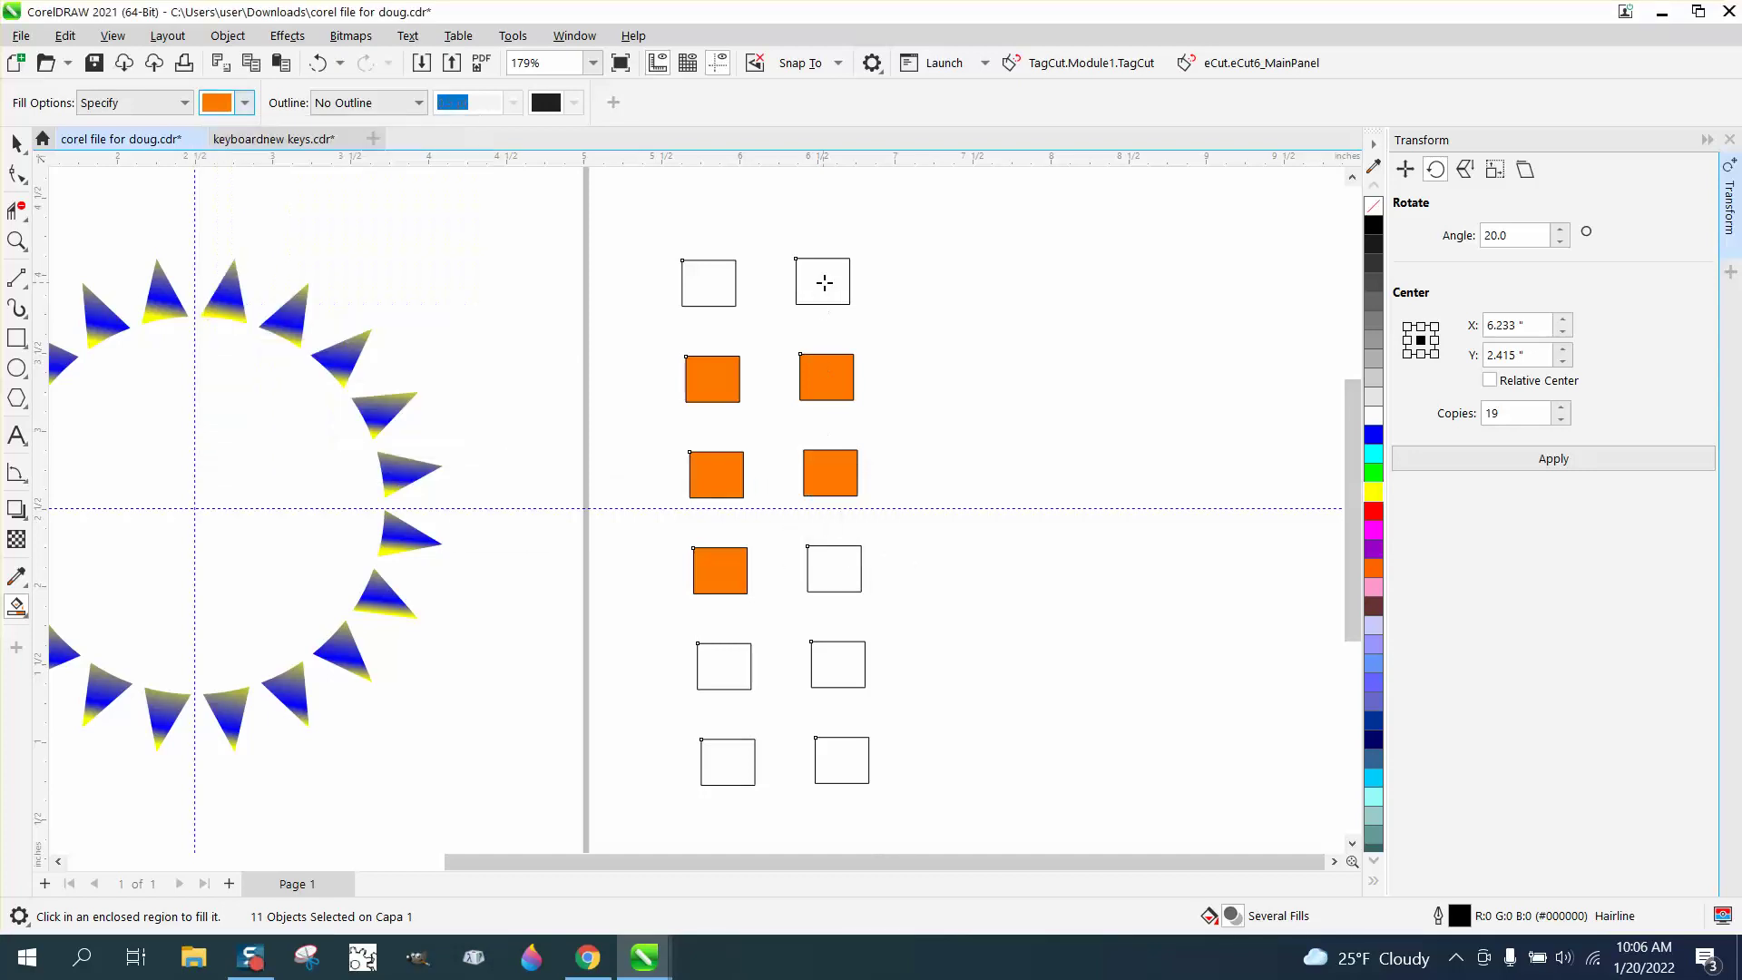
{"action": "left_click", "coordinate": [732, 283]}
{"action": "left_click", "coordinate": [848, 576]}
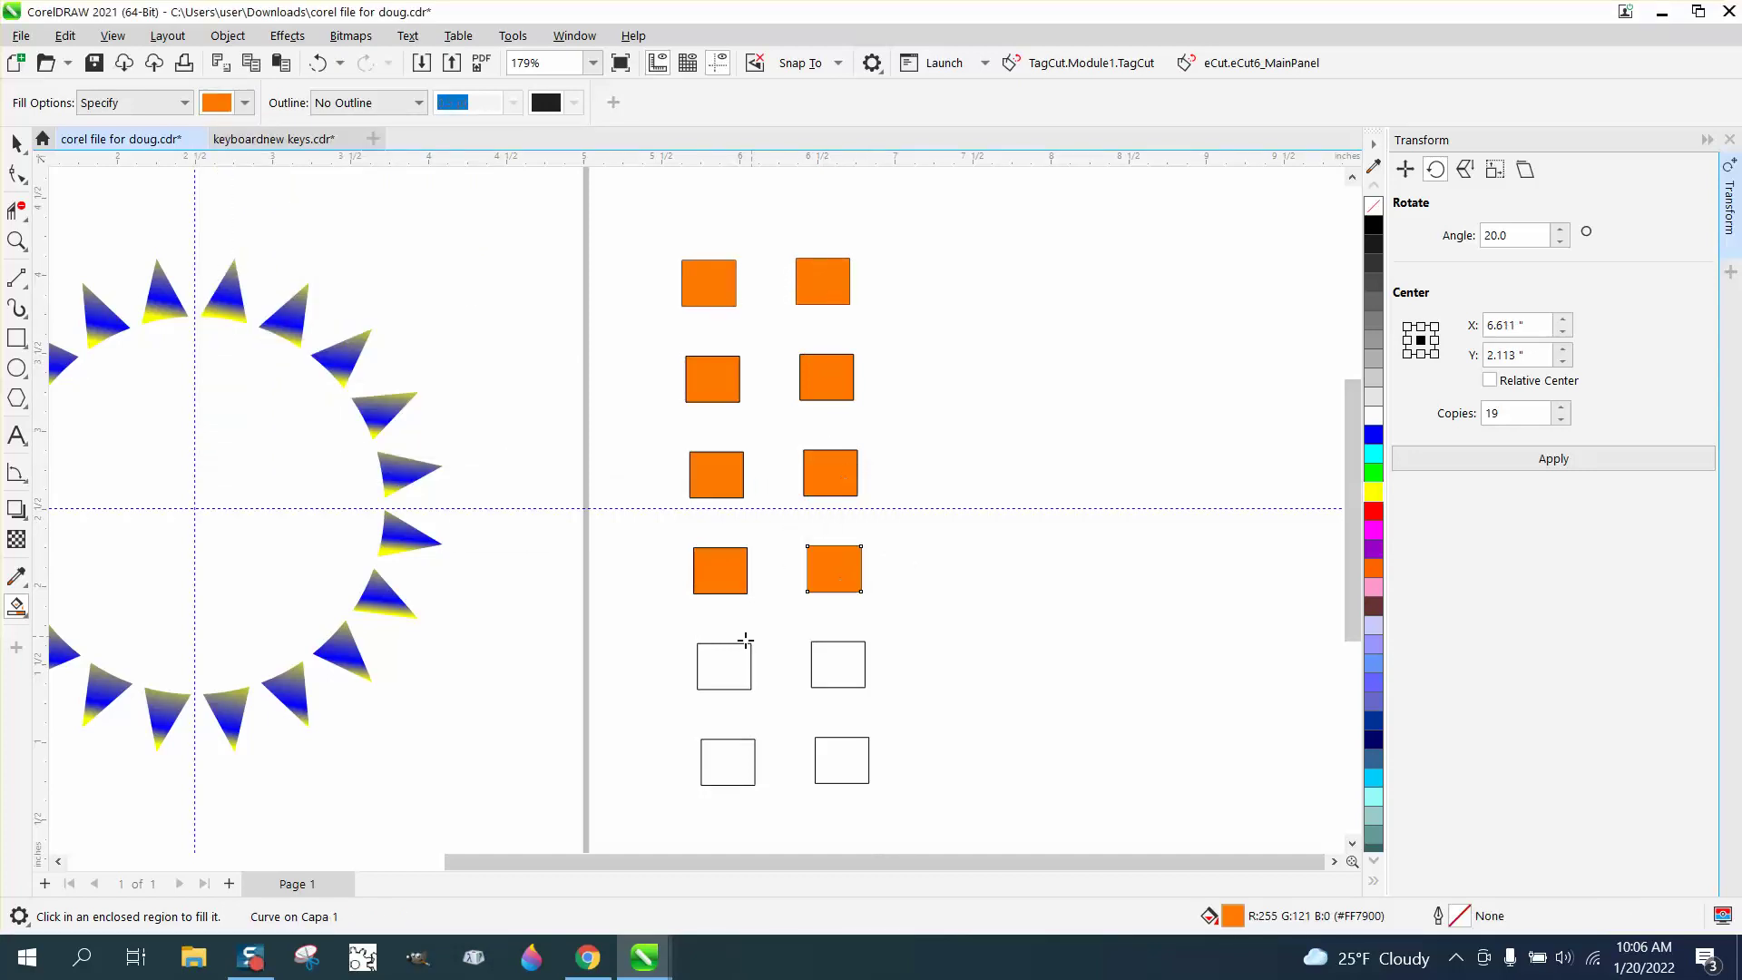
{"action": "left_click", "coordinate": [727, 659]}
{"action": "left_click", "coordinate": [835, 677]}
{"action": "left_click", "coordinate": [835, 765]}
{"action": "left_click", "coordinate": [742, 767]}
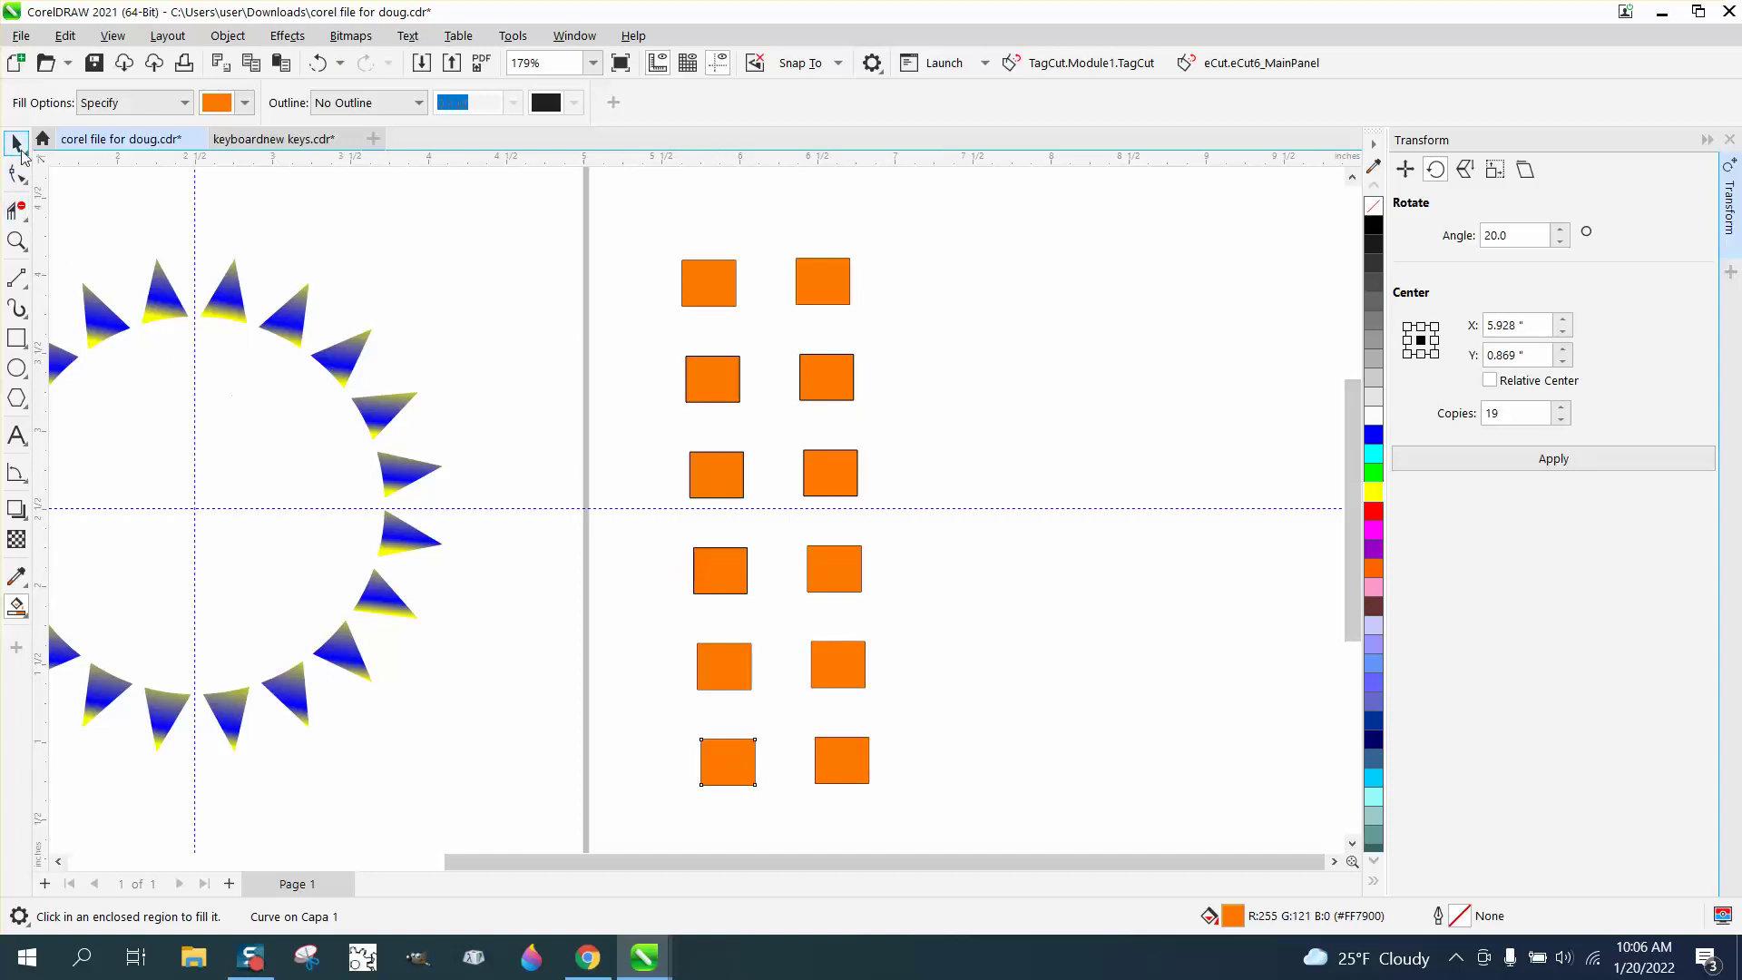
Return to the Pick tool and zoom to frame the gradient ring and the orange grid.
{"action": "left_click", "coordinate": [16, 143]}
{"action": "key", "text": "shift+F4"}
{"action": "scroll", "coordinate": [756, 501], "scroll_direction": "down", "scroll_amount": 2}
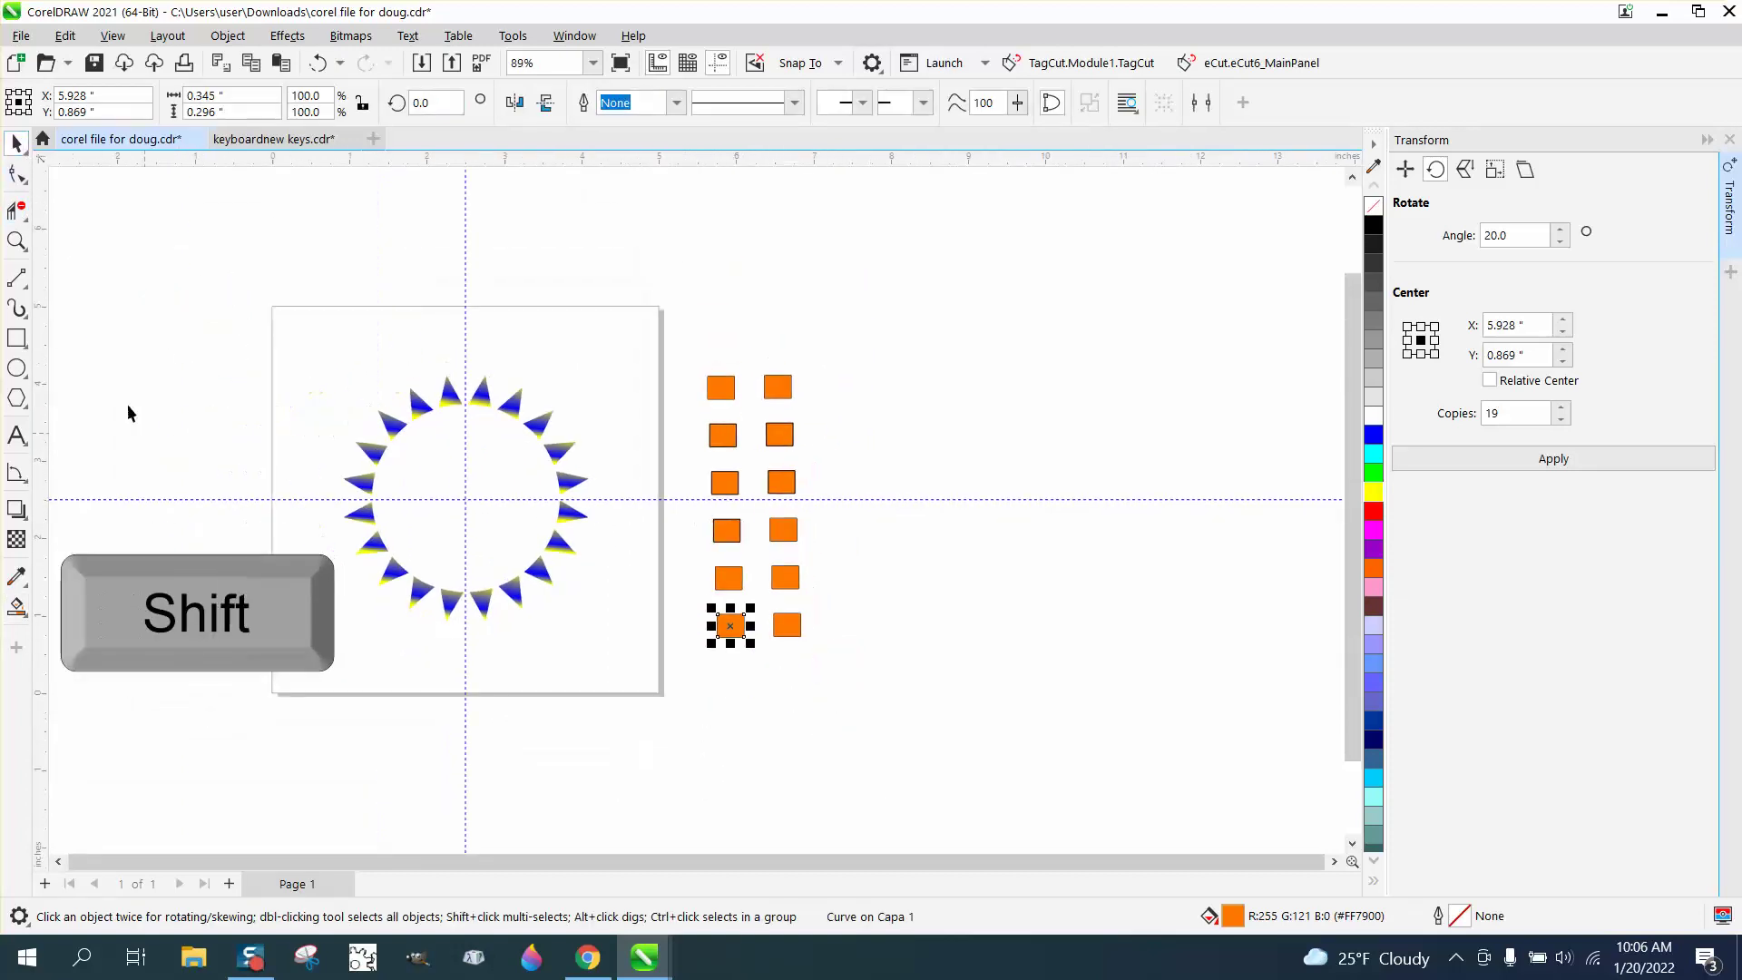
{"action": "left_click", "coordinate": [16, 240]}
{"action": "left_click_drag", "start_coordinate": [71, 316], "coordinate": [970, 752]}
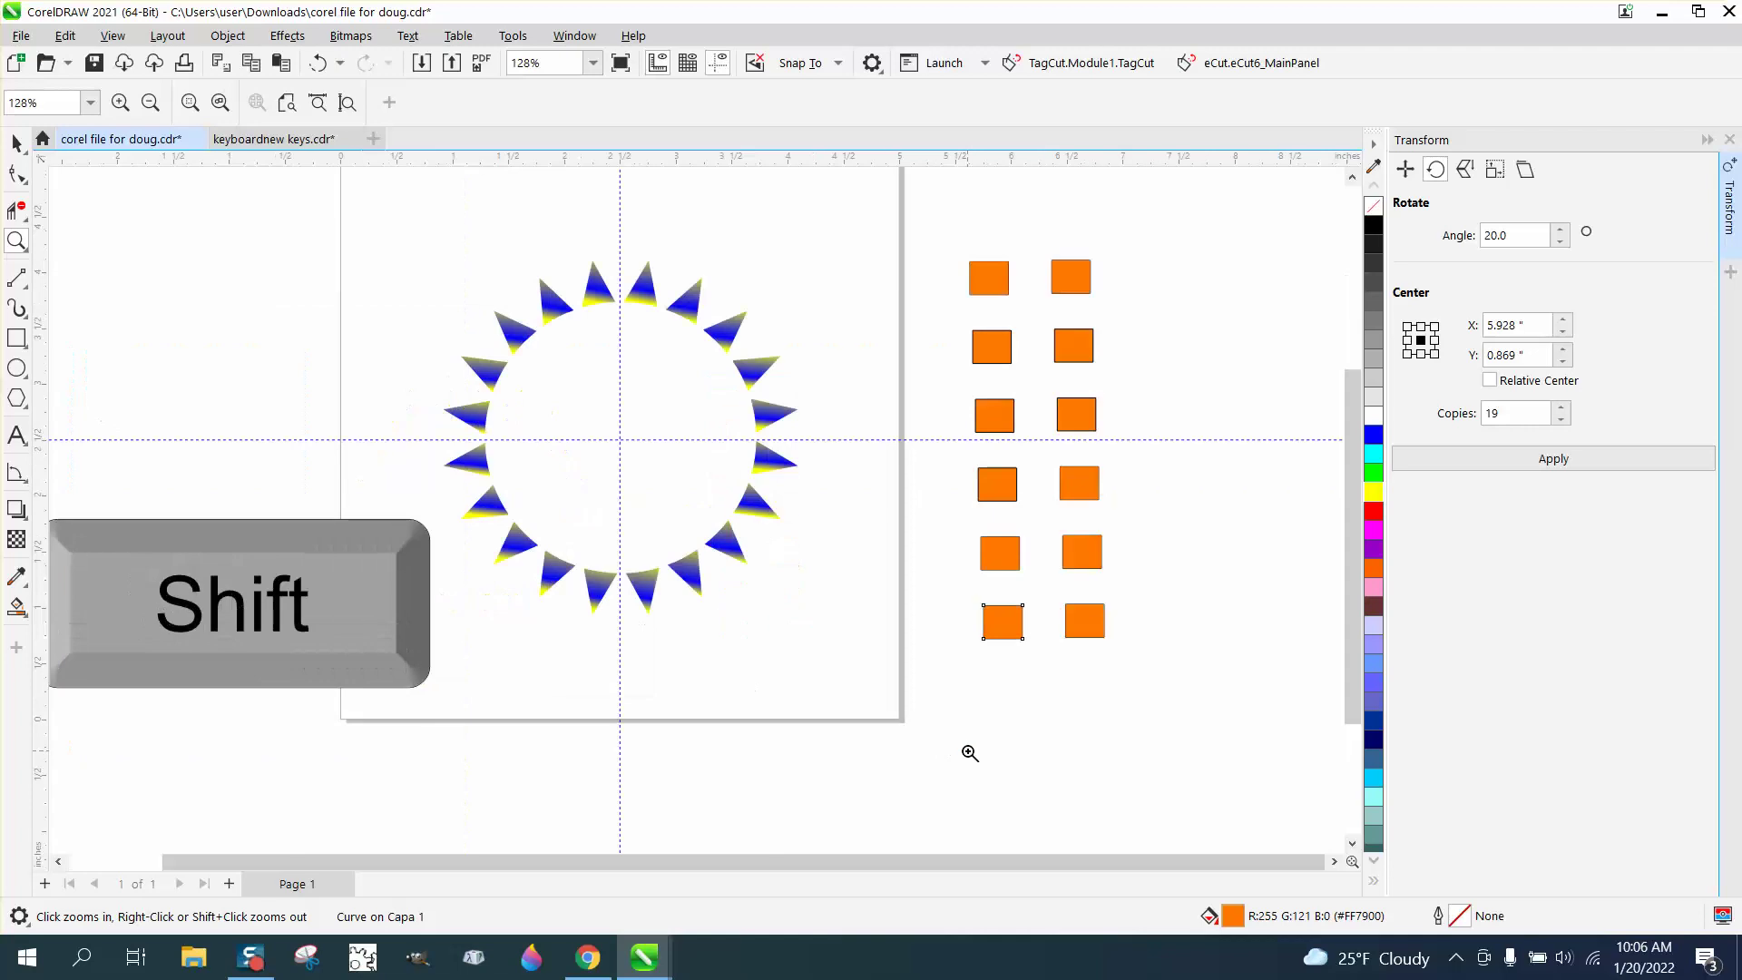